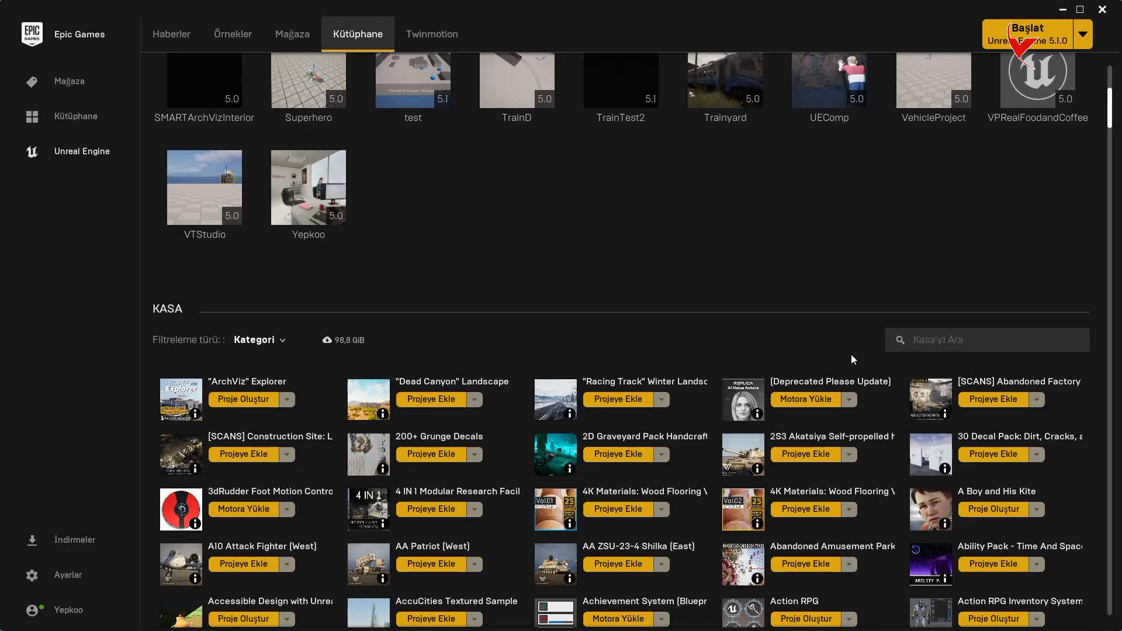
- Scroll the Launcher's Unreal Engine Library page down to the Vault assets
scroll(792, 358, down, 2)
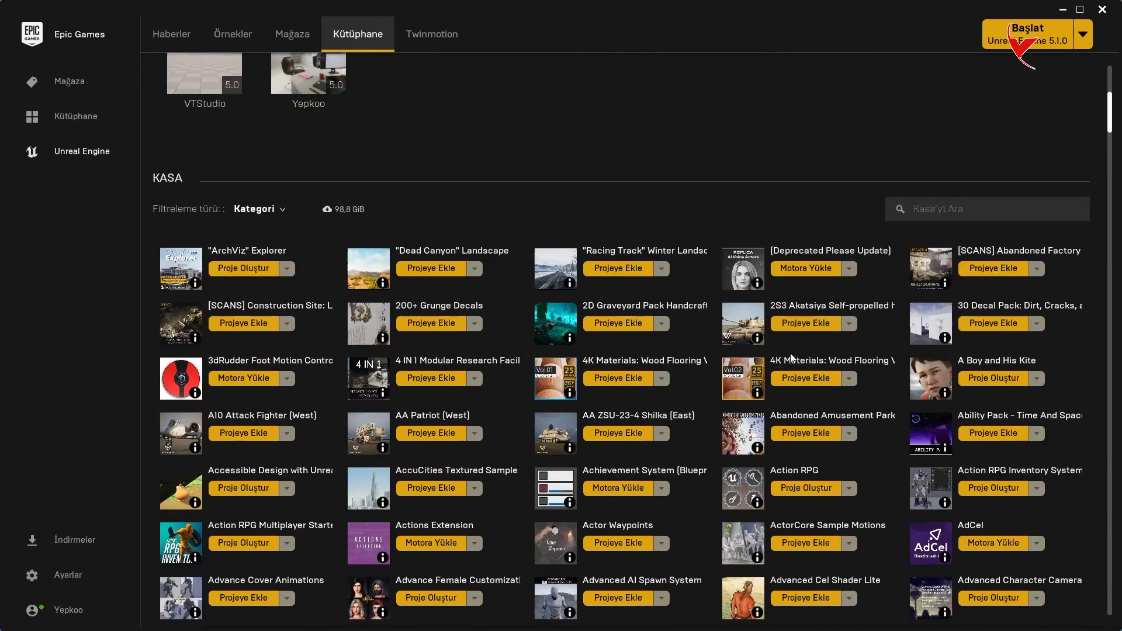
- Filter the Vault to show only the Animations category
click(258, 212)
click(274, 251)
click(275, 305)
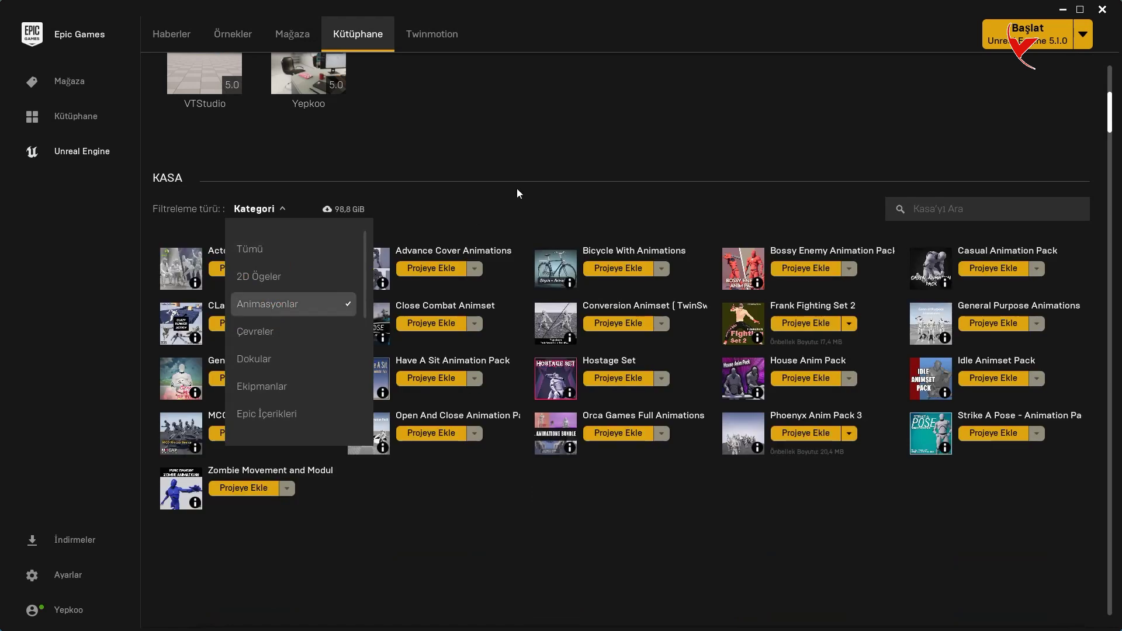
click(523, 187)
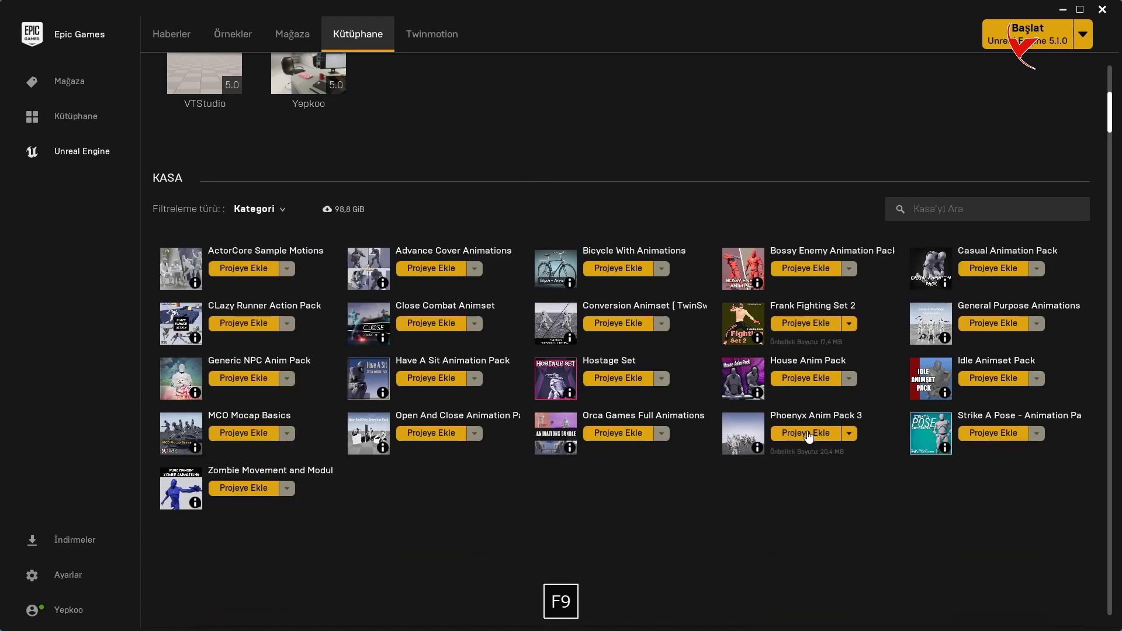
- Add Phoenyx Anim Pack 3 to the AnimationLengthTest project using engine version 5.0
click(805, 433)
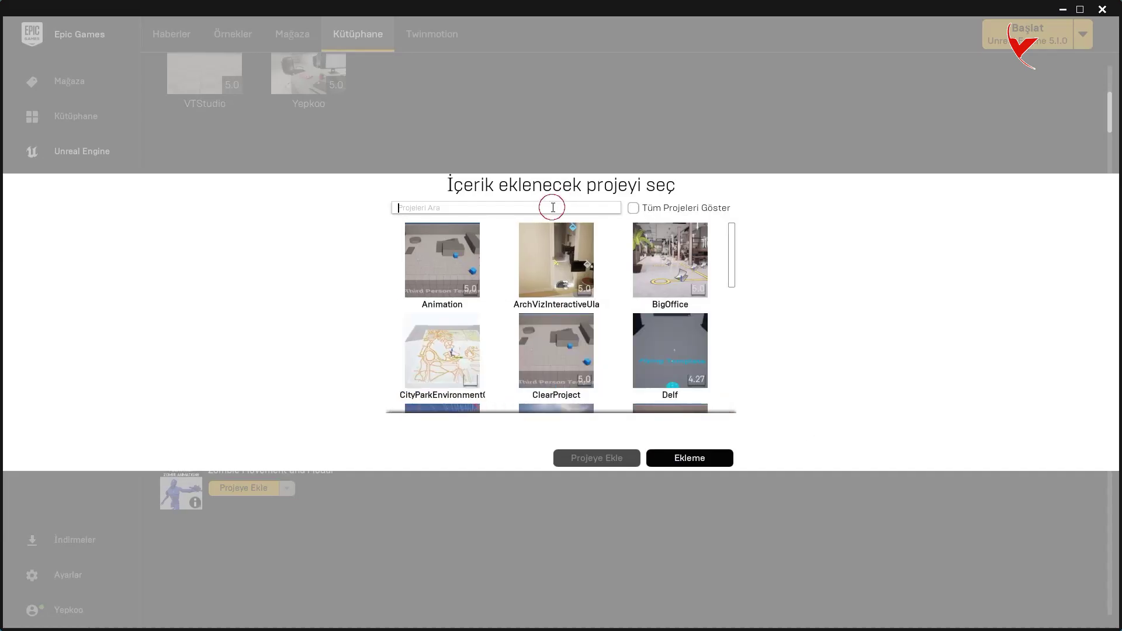
text(AnimationLengthTest)
click(633, 208)
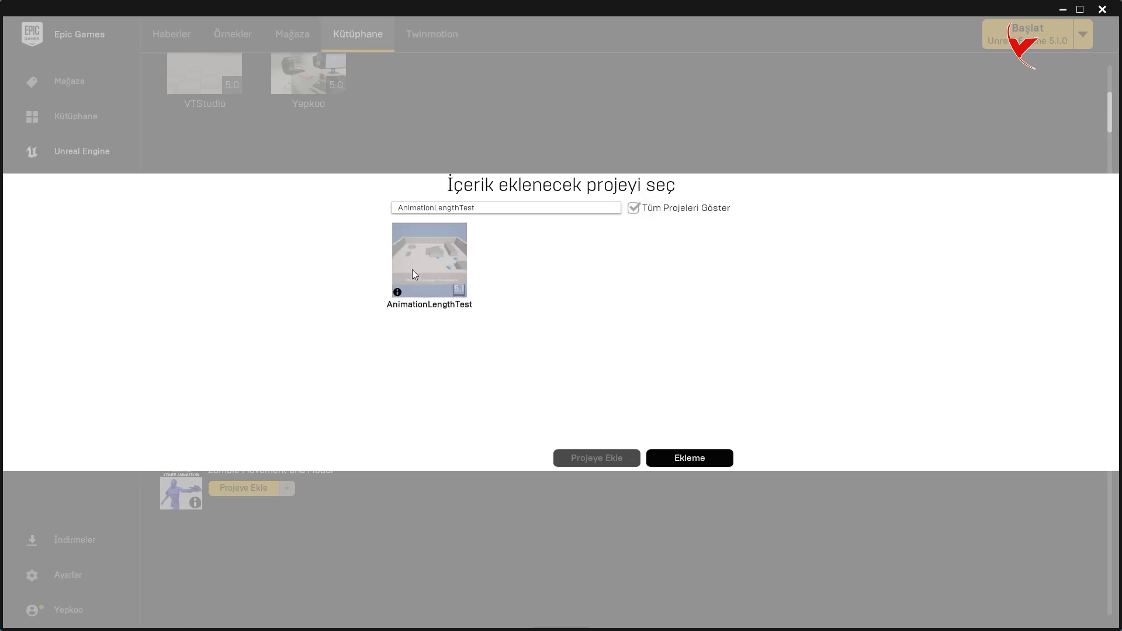
click(412, 270)
click(459, 437)
click(462, 417)
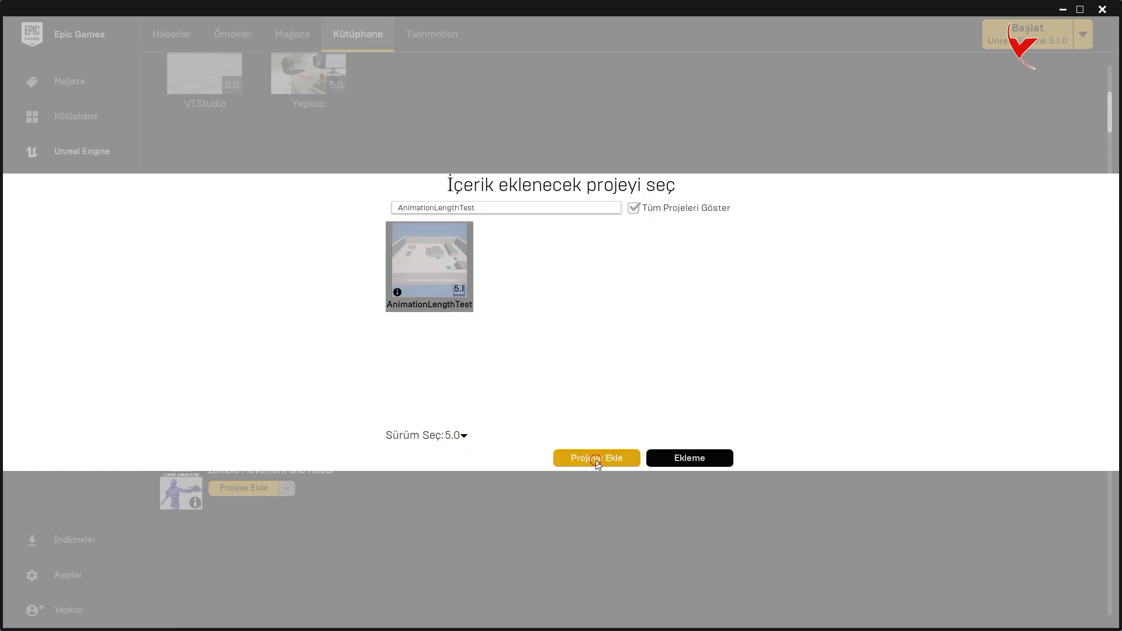
click(595, 460)
click(1102, 15)
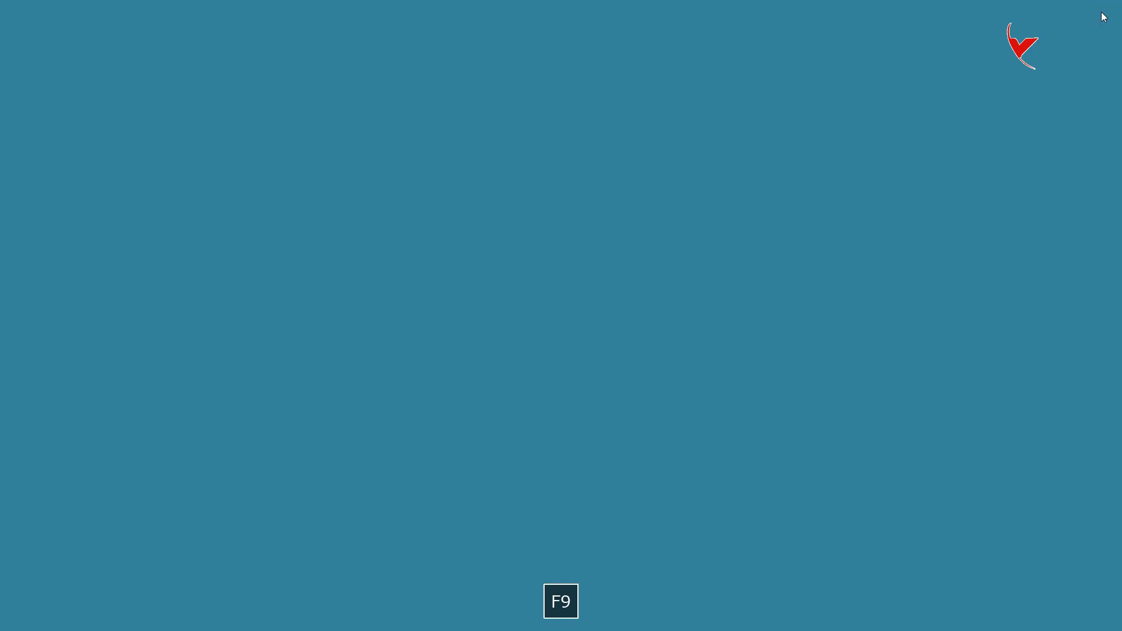
- Select the three swim animations in PhoenyxAnimPack3/Animations
key(ctrl+space)
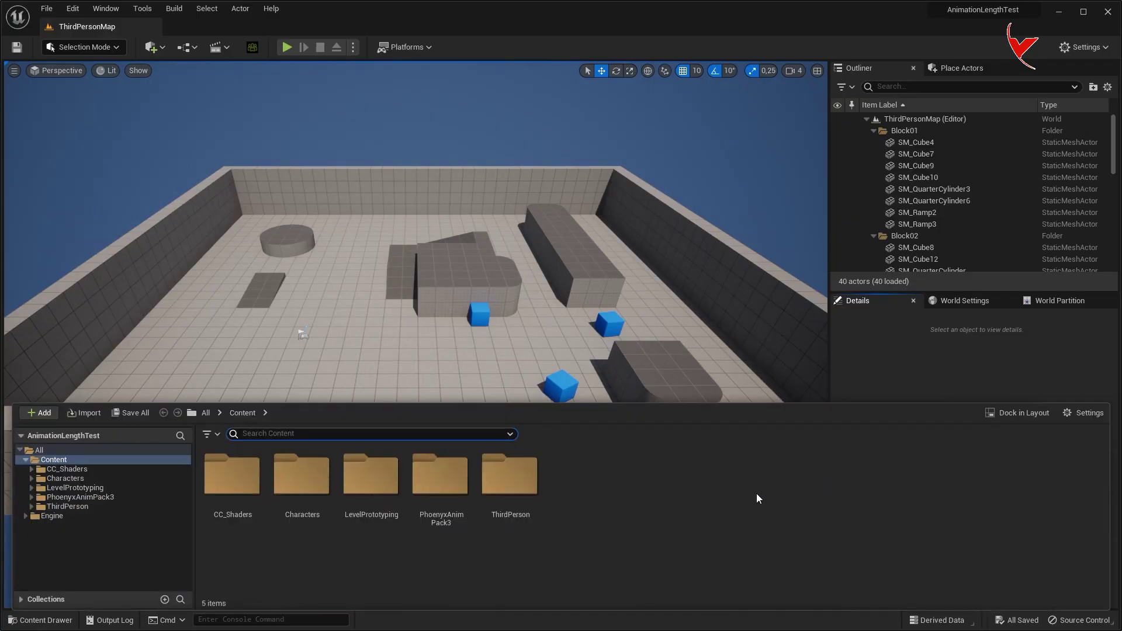
double_click(439, 475)
double_click(234, 476)
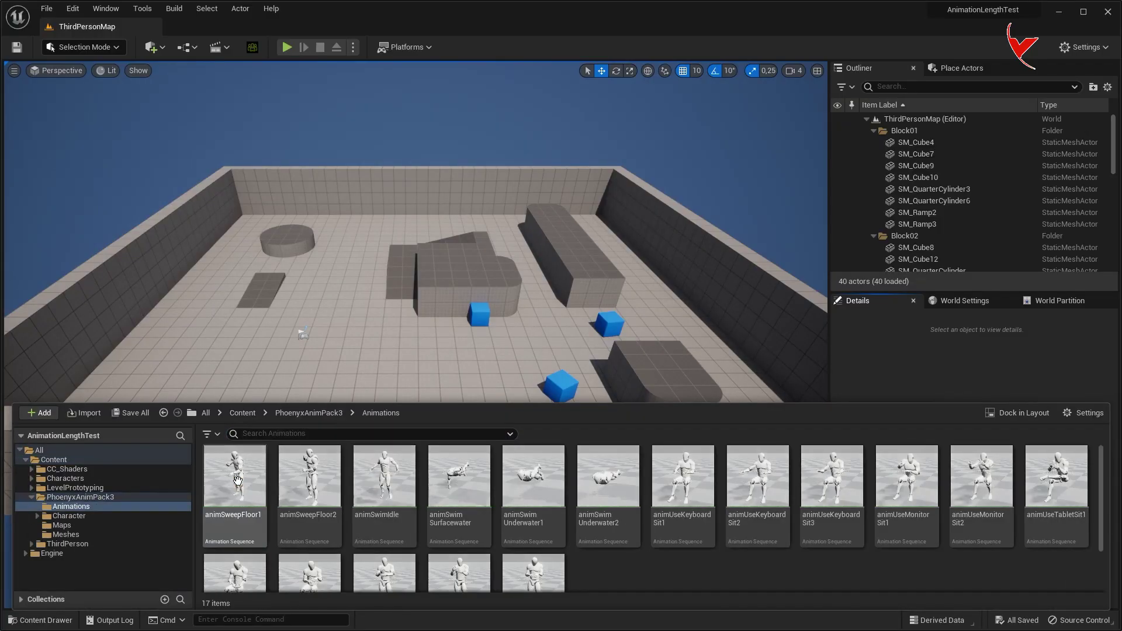
mouse_move(457, 510)
ctrl+click(534, 490)
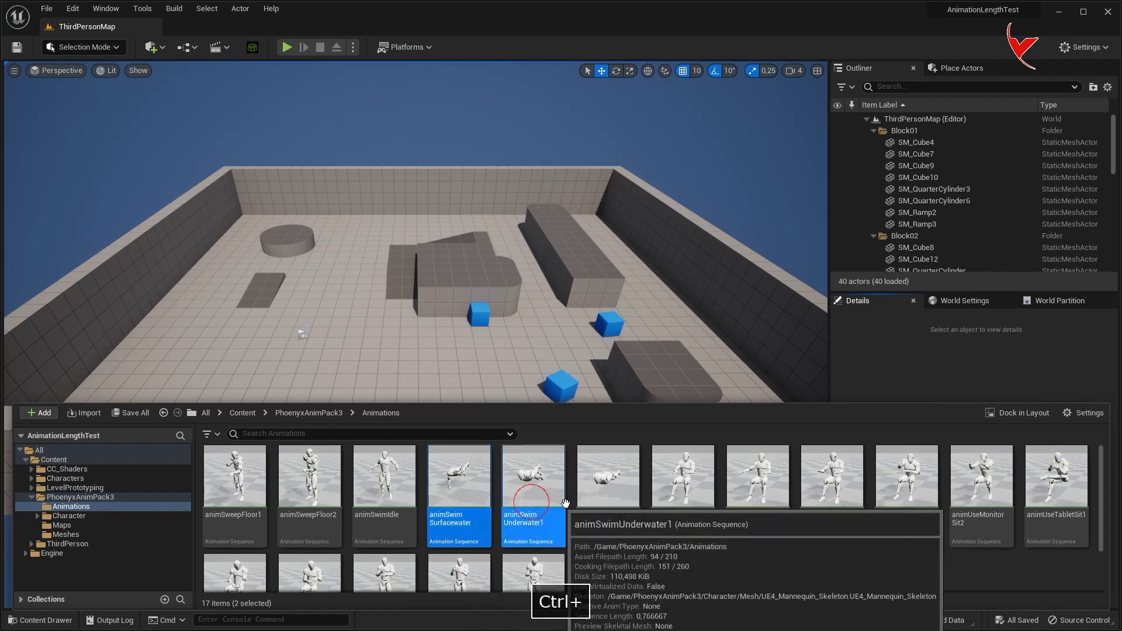
ctrl+click(608, 491)
- Start Duplicate and Retarget on them with the RTG_UE4Manny_UE5Manny retargeter
right_click(621, 507)
mouse_move(730, 199)
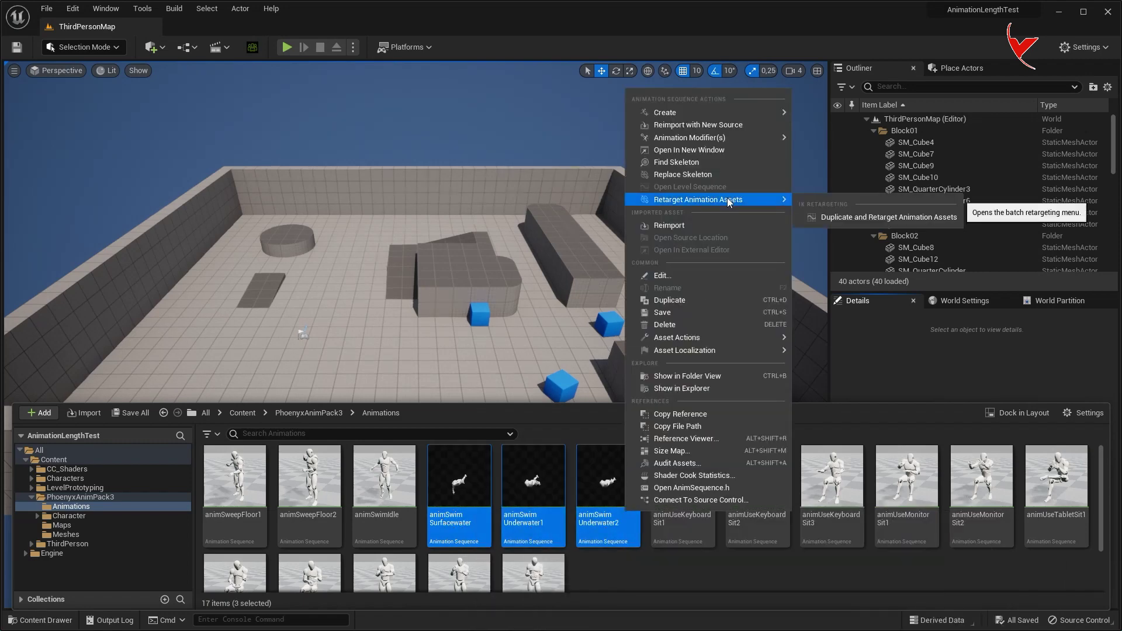
click(819, 215)
click(791, 231)
click(812, 365)
- Retarget the copies into a new Content/UE5_Anim folder
click(818, 367)
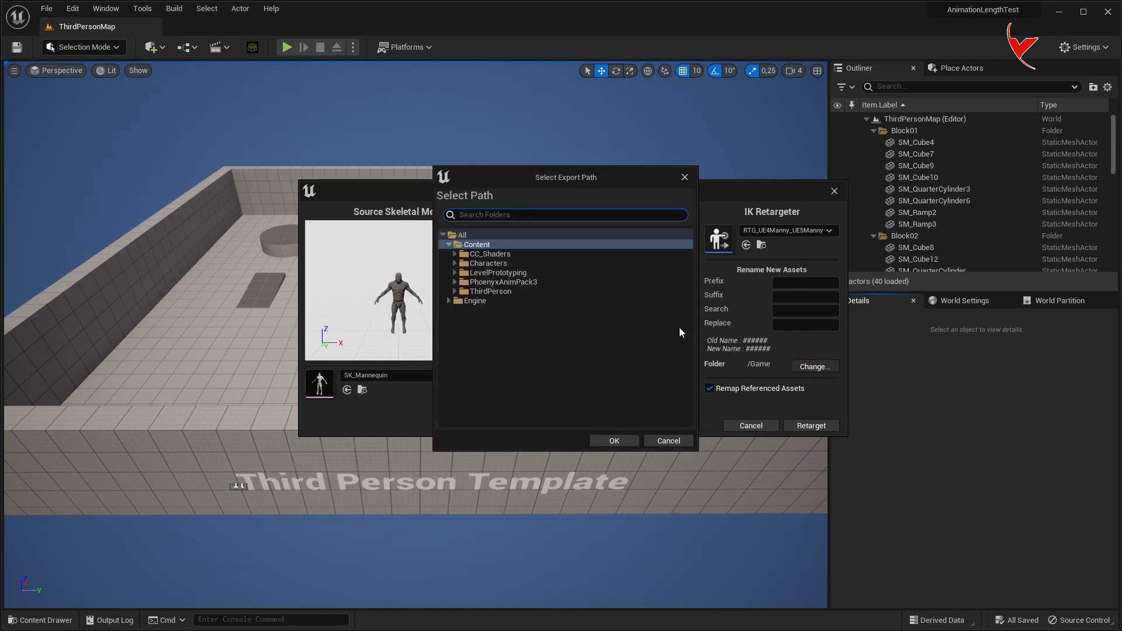
right_click(477, 244)
click(506, 259)
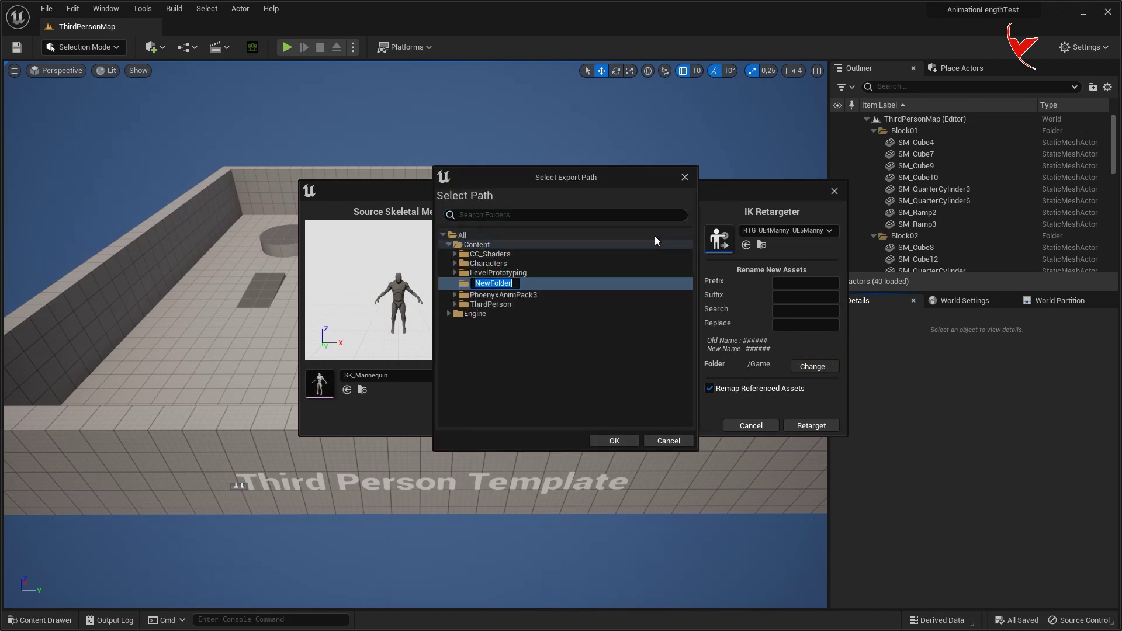
text(UE5_Anim)
key(Return)
click(616, 439)
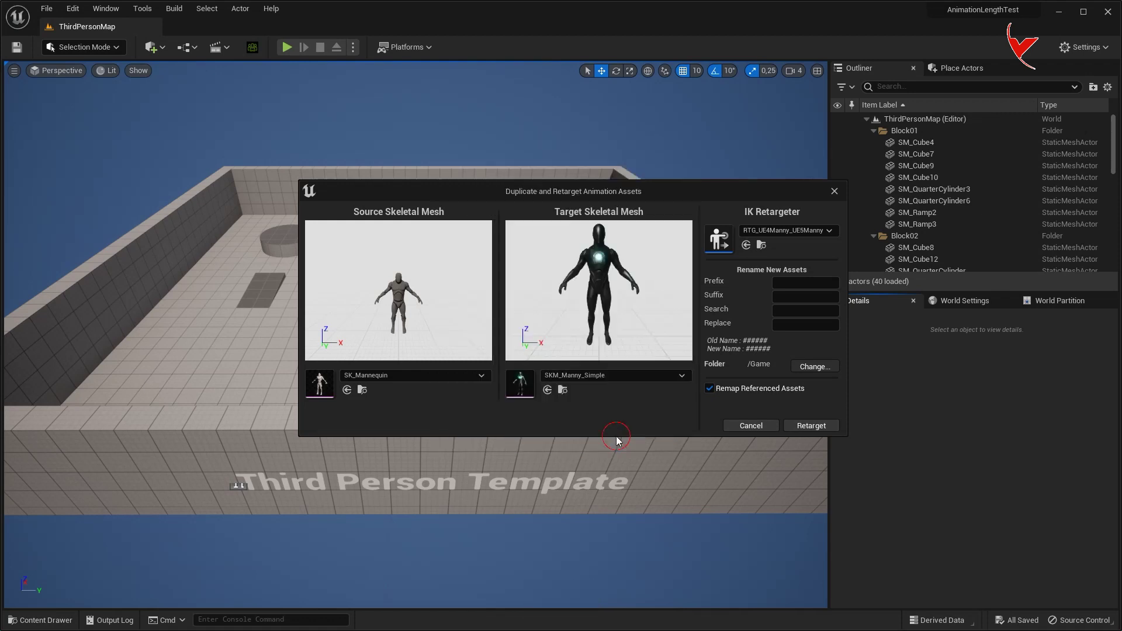
click(811, 425)
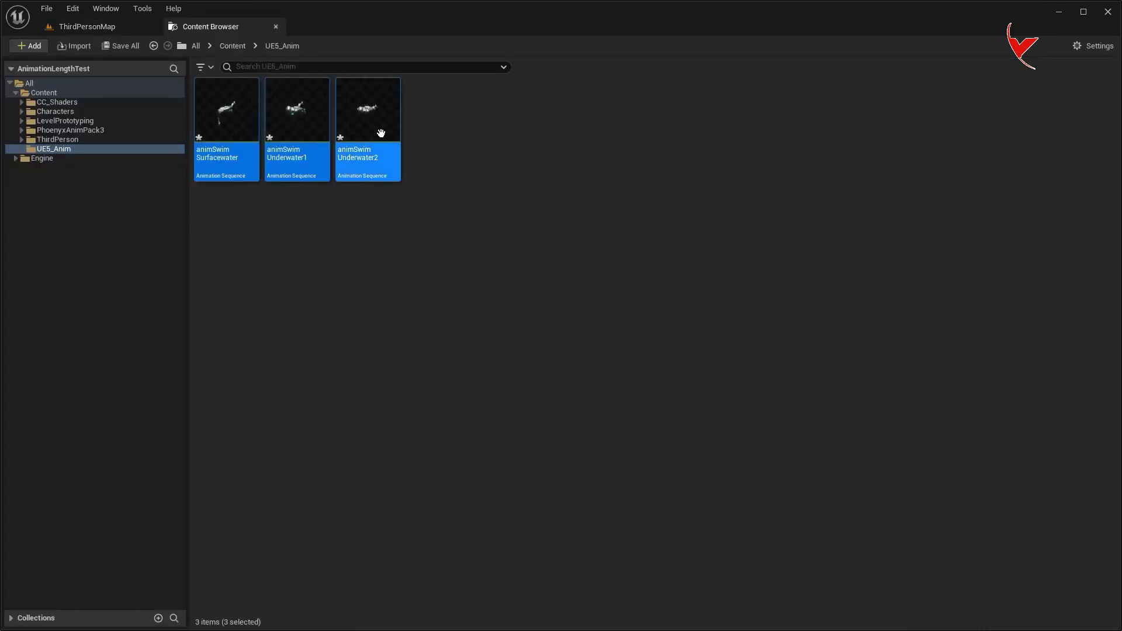
- Create Anim Montages from the three retargeted swim animations and save them
right_click(377, 126)
mouse_move(437, 150)
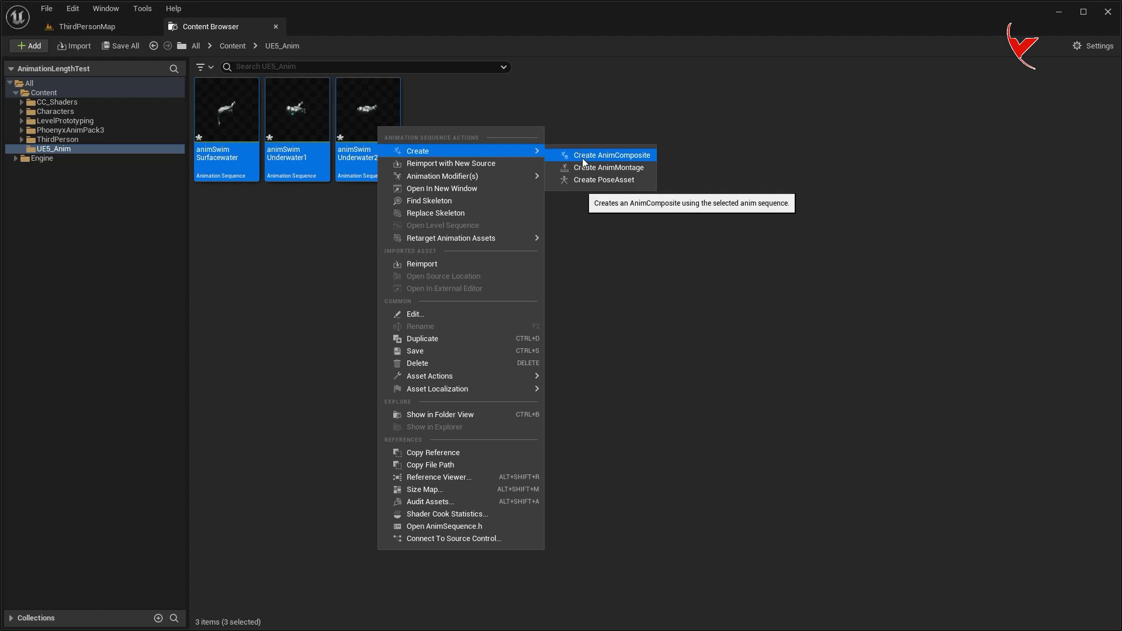
click(584, 167)
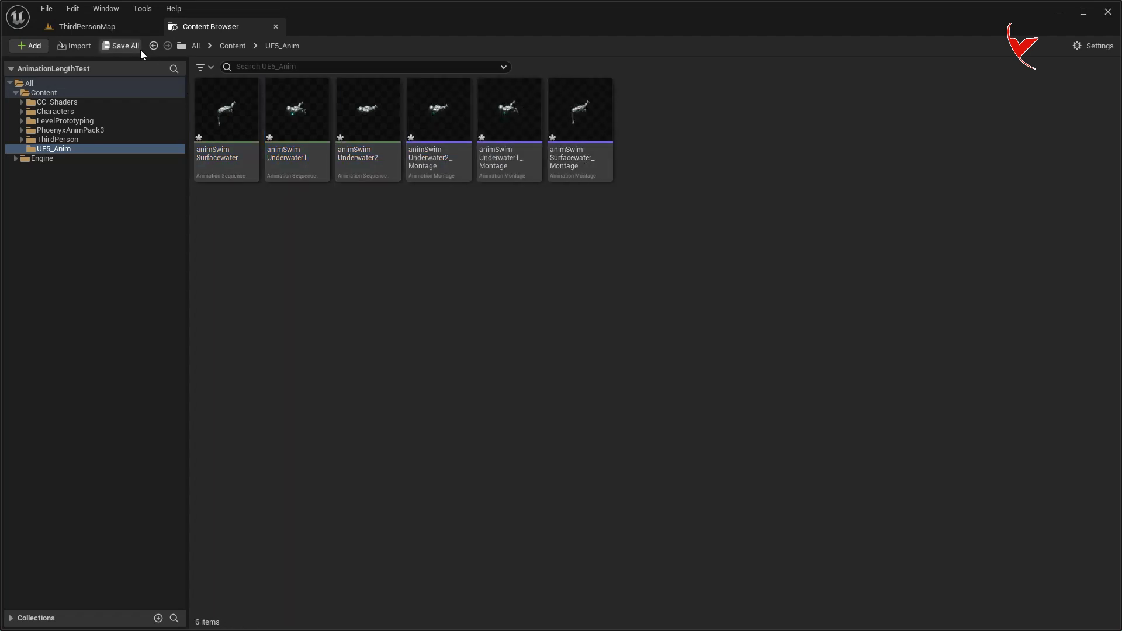
click(138, 48)
click(651, 448)
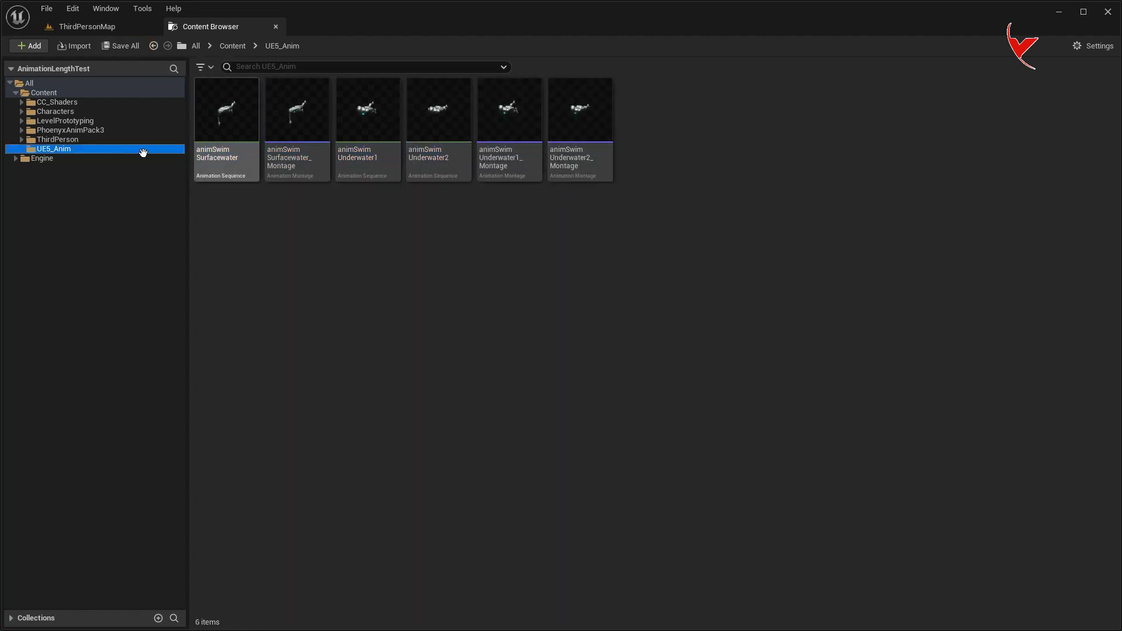
- Open Content/ThirdPerson/Blueprints and select BP_ThirdPersonCharacter
click(76, 139)
double_click(210, 122)
click(246, 122)
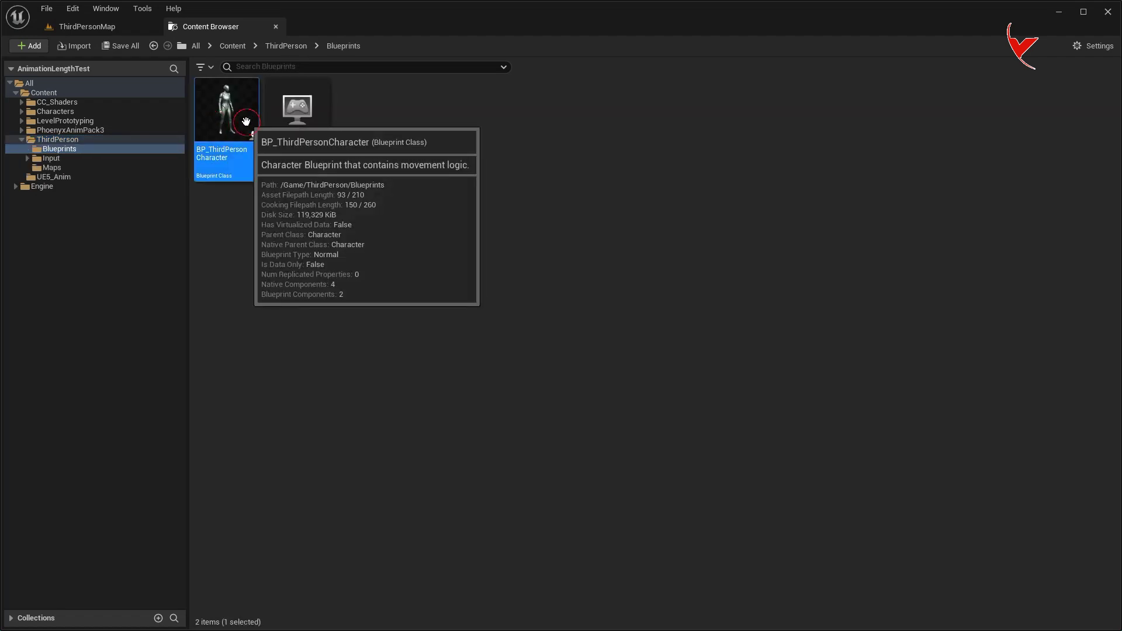
- In BP_ThirdPersonCharacter, create a macro named AnimationMacro with an exec input named In
double_click(247, 127)
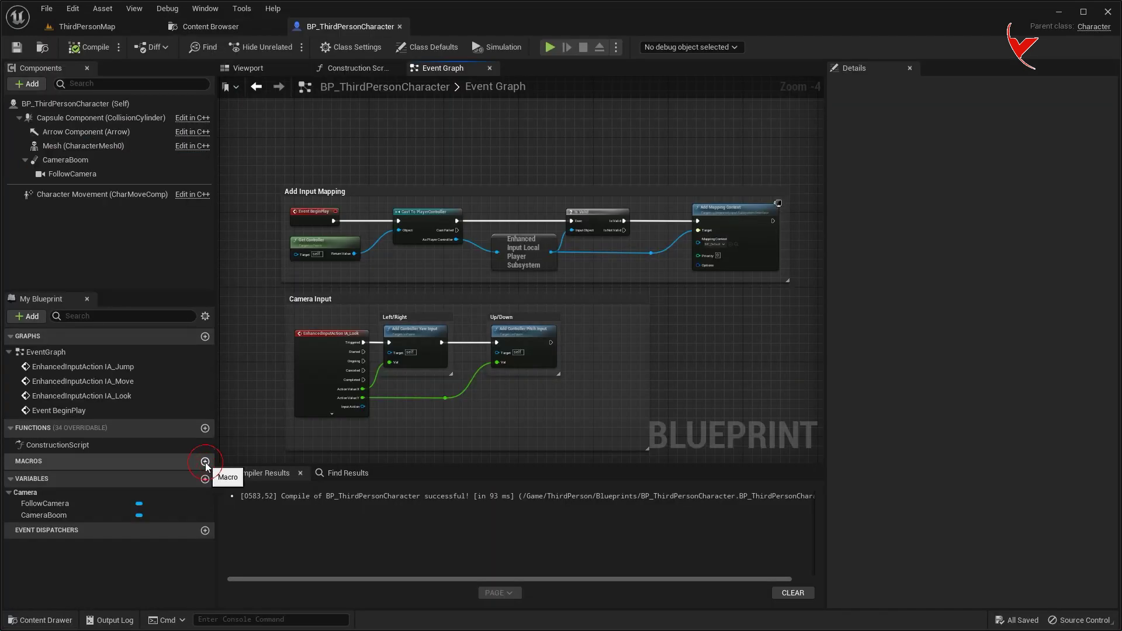
click(205, 461)
text(AnimationMacro)
key(Return)
click(1102, 200)
click(902, 215)
text(In)
key(Return)
- Place a Play Montage node in the AnimationMacro graph
scroll(532, 260, down, 3)
right_drag(542, 244, 416, 215)
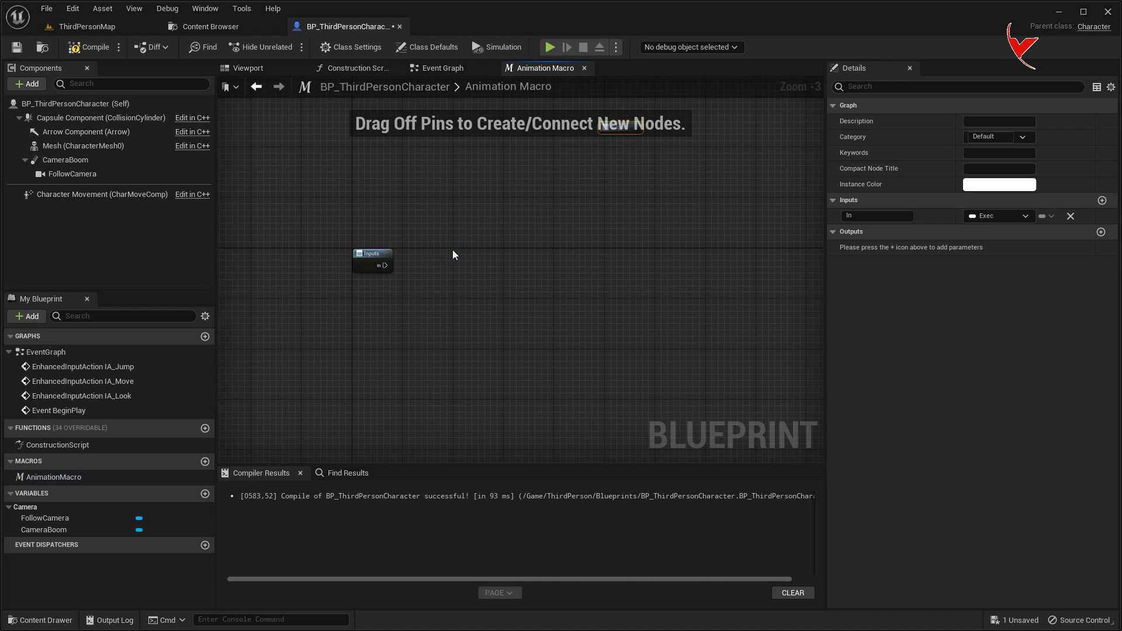
right_click(452, 250)
text(play mo)
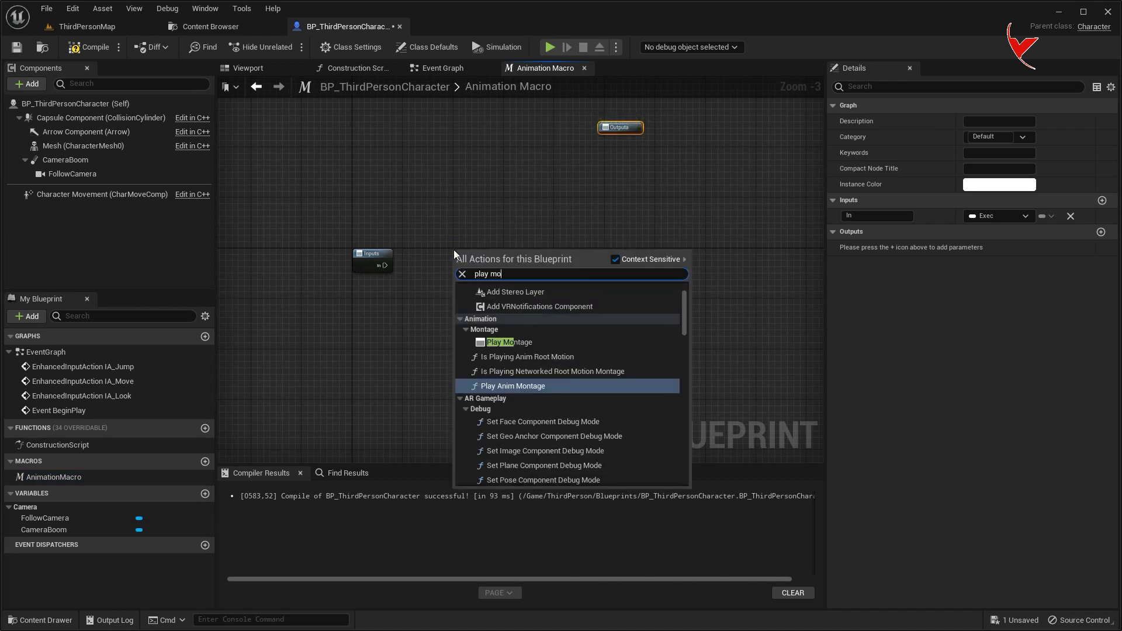
text(nta)
click(494, 310)
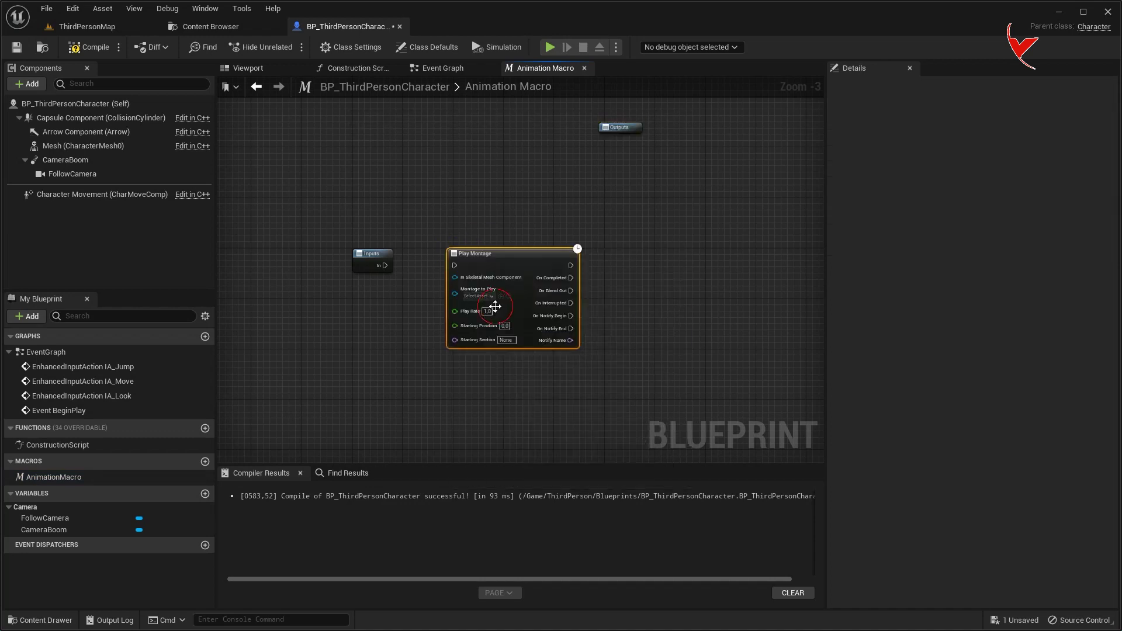
scroll(495, 306, up, 3)
drag(484, 232, 522, 232)
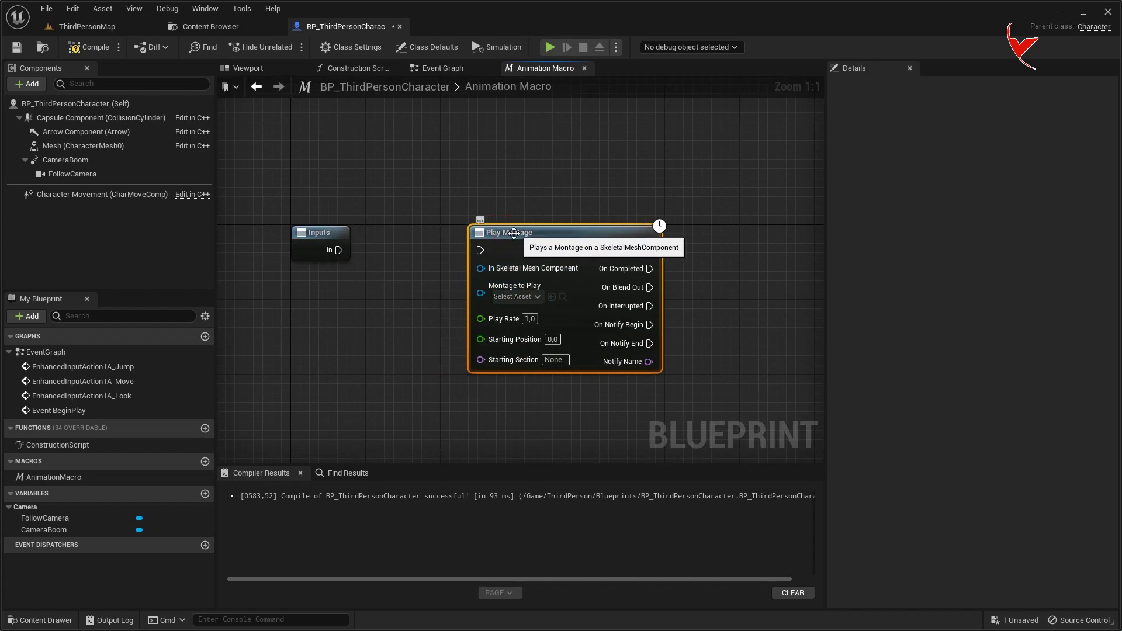
- Feed a Mesh reference and a new Montage to Play macro input into Play Montage
mouse_move(83, 146)
mouse_down()
mouse_move(343, 342)
mouse_move(480, 268)
mouse_up()
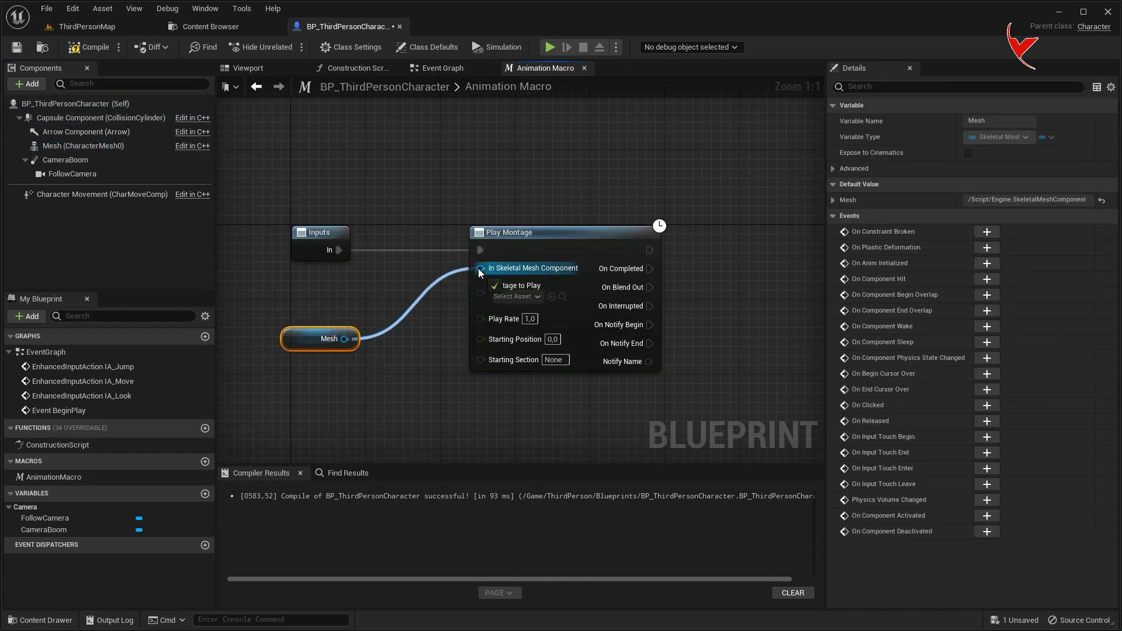
drag(320, 343, 310, 314)
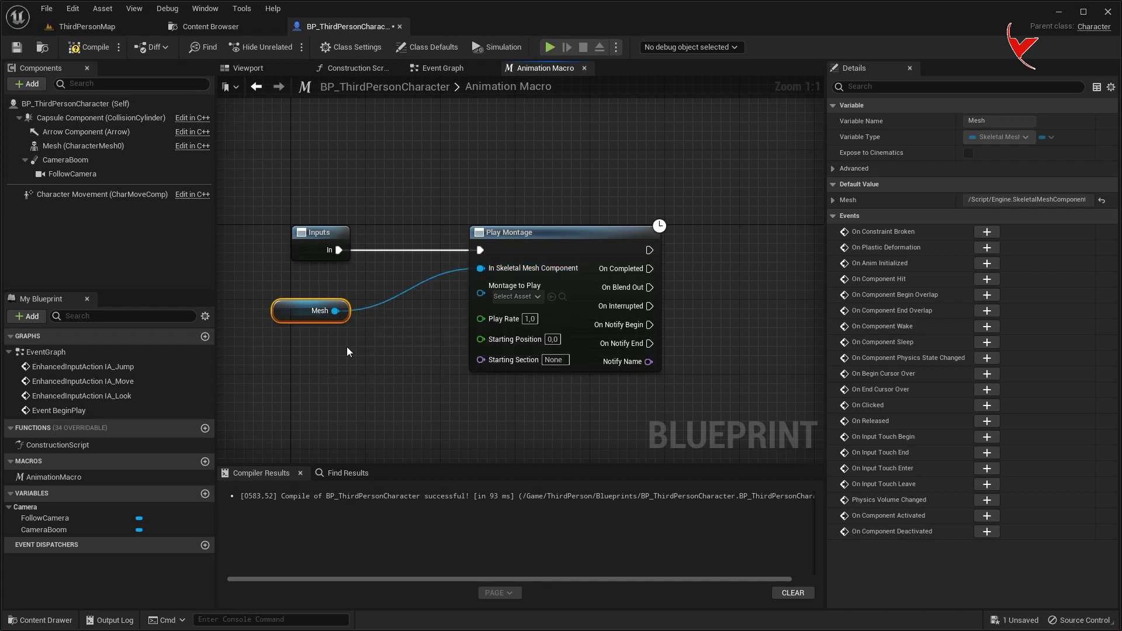
drag(480, 292, 317, 255)
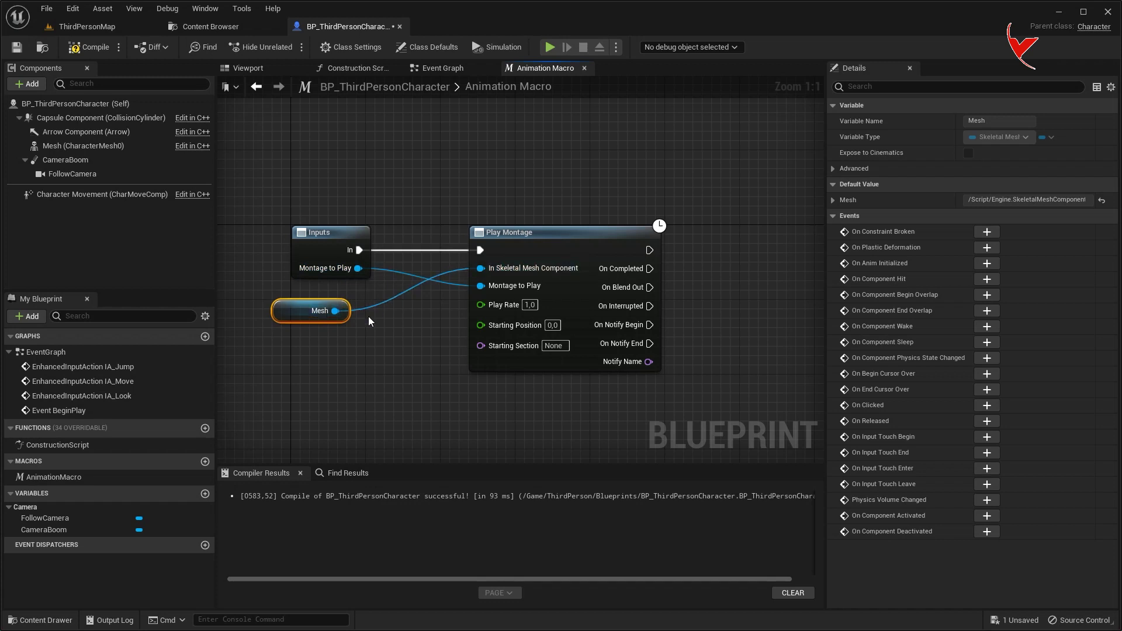
drag(316, 310, 333, 199)
right_drag(399, 324, 323, 307)
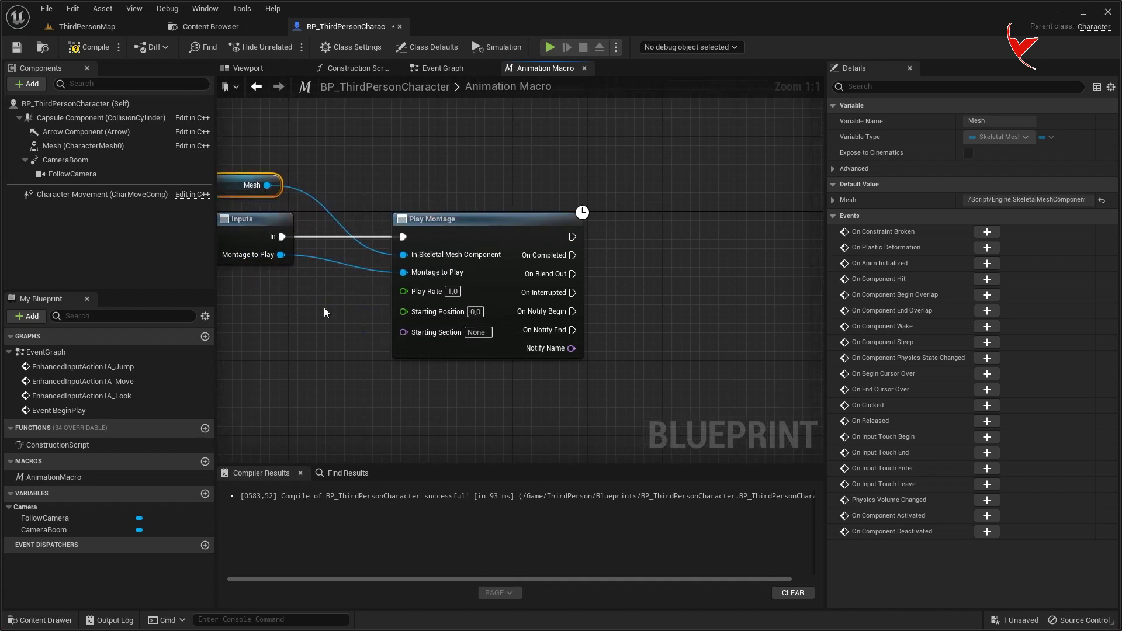
scroll(625, 296, down, 2)
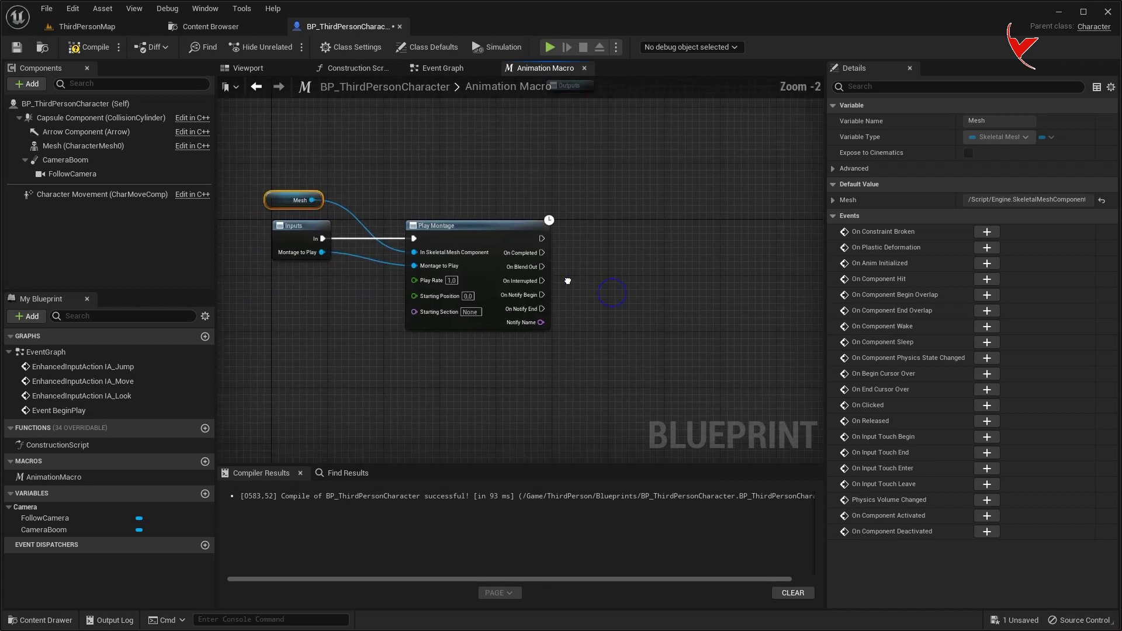
- Chain a Get Current Montage node into Get Play Length
right_click(465, 334)
text(get current )
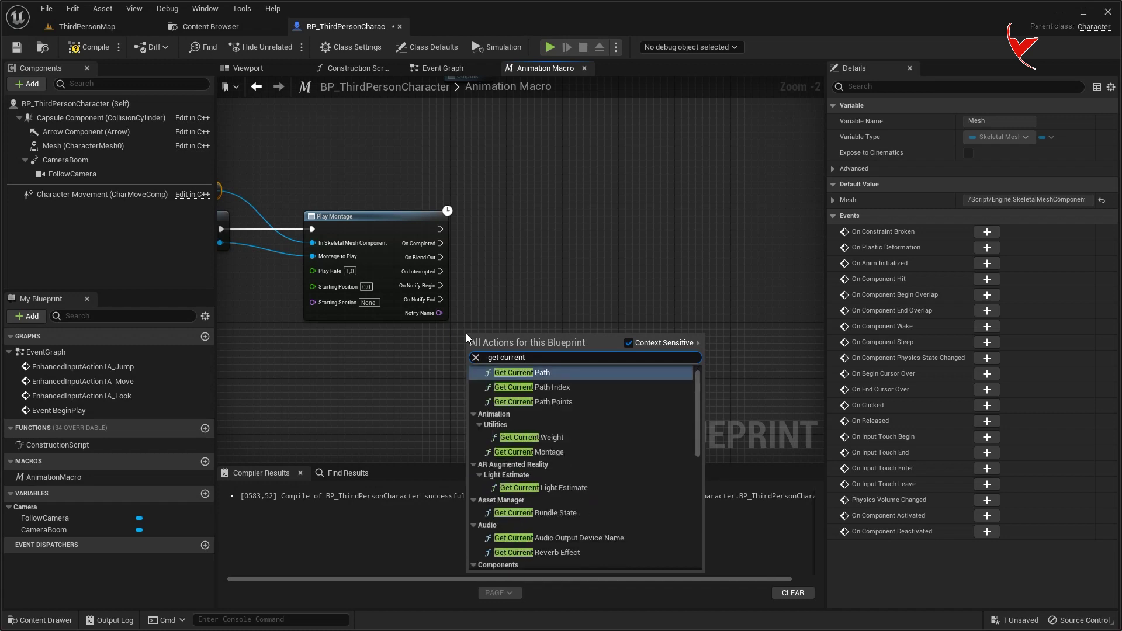
text(mon)
click(529, 383)
scroll(529, 383, up, 2)
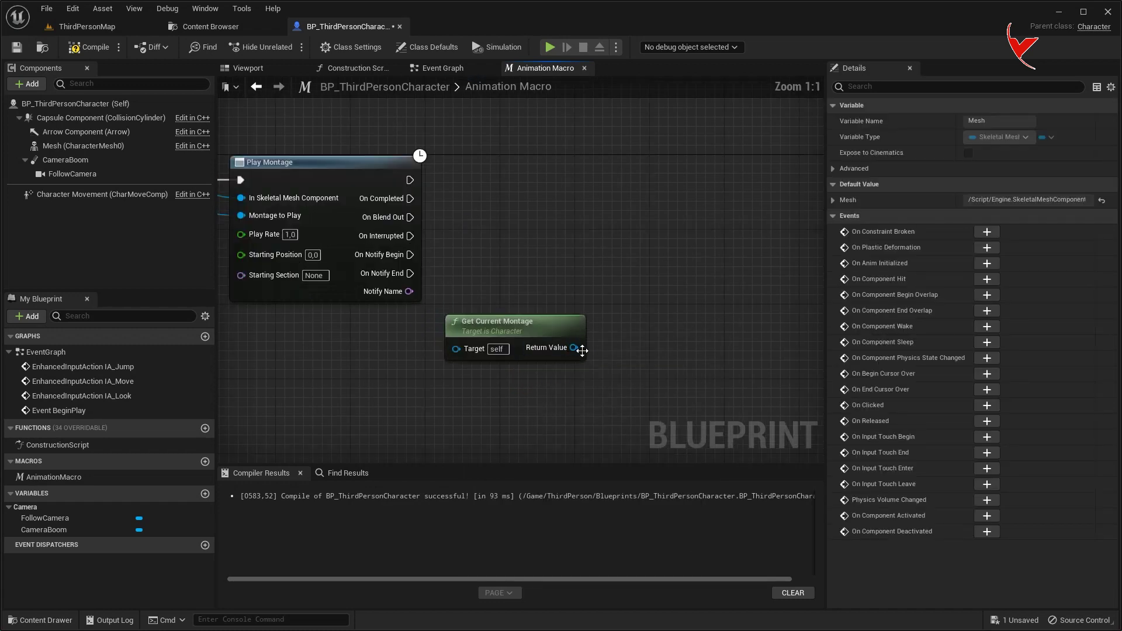
drag(615, 325, 615, 325)
text(get p)
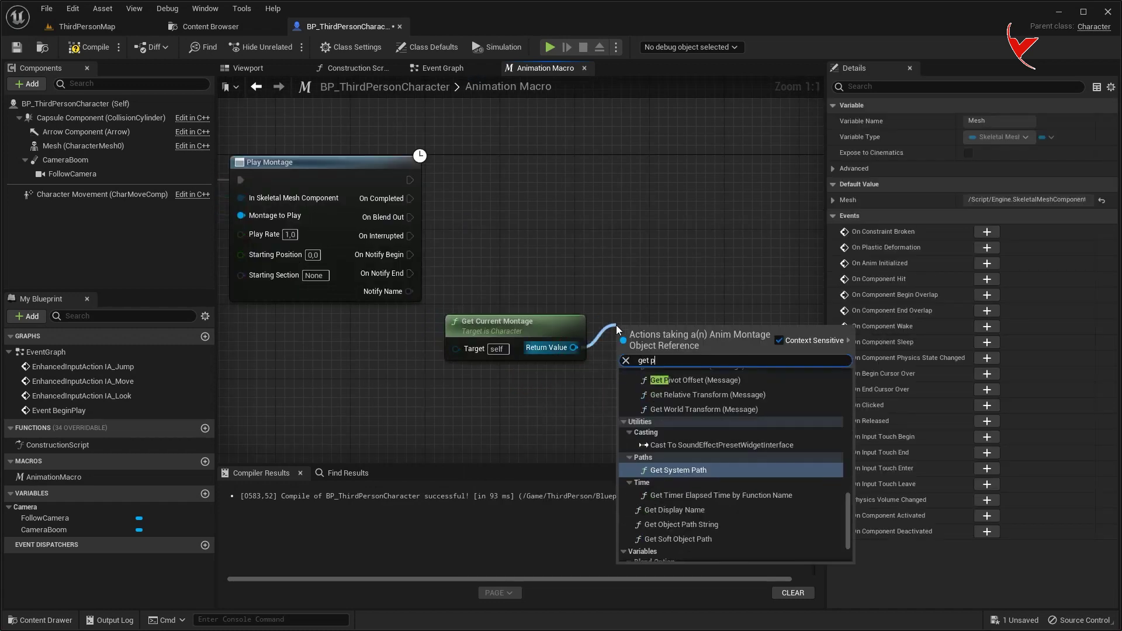
text(lay len)
click(654, 383)
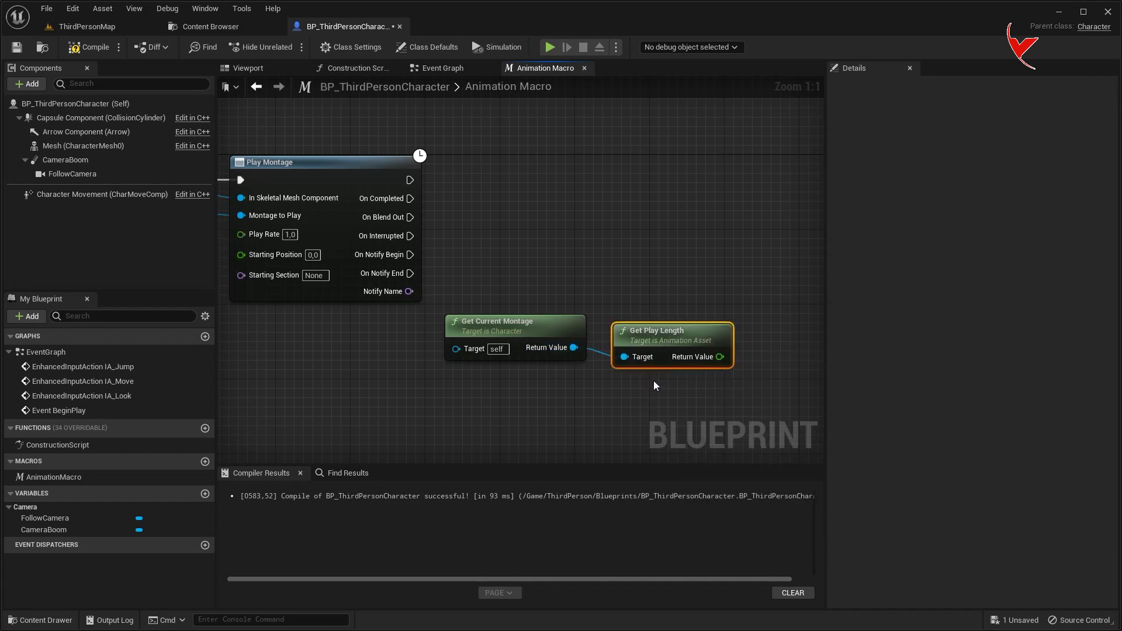
- Subtract 0.8 from the play length with a '-' node
right_drag(692, 359, 624, 359)
drag(674, 340, 686, 319)
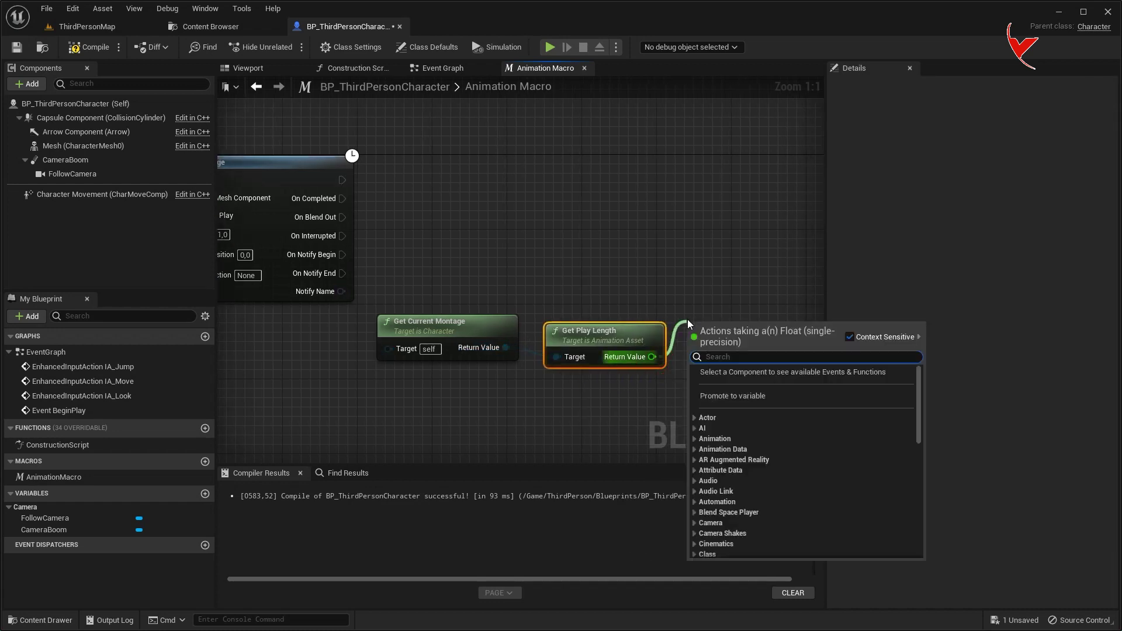
text(-)
click(742, 444)
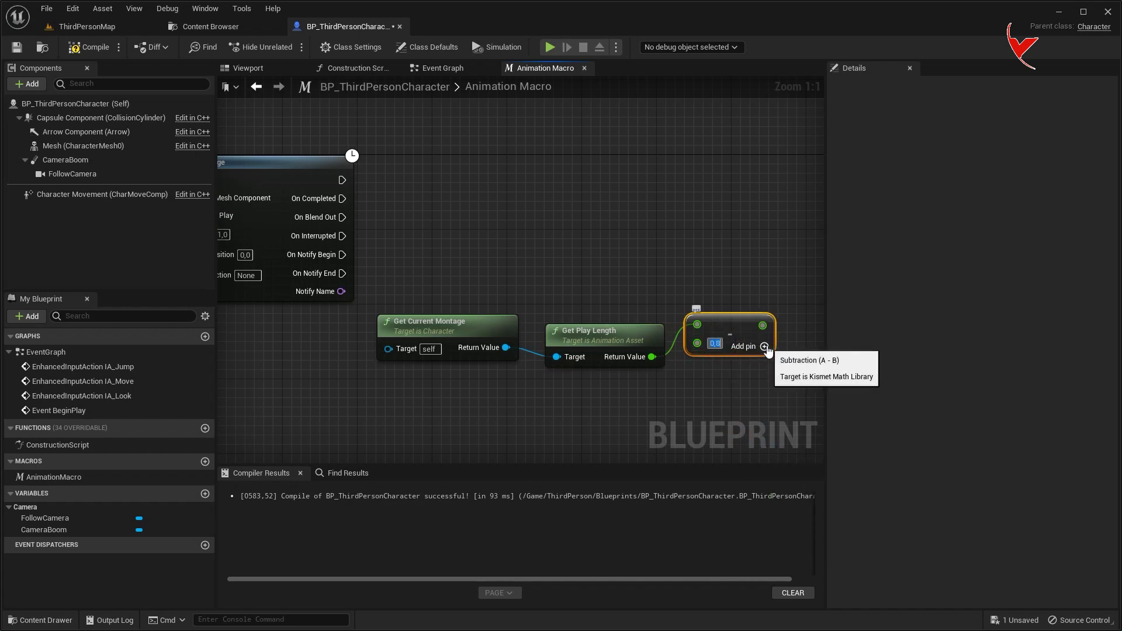
right_drag(699, 252, 609, 261)
text(0,8)
drag(251, 188, 642, 189)
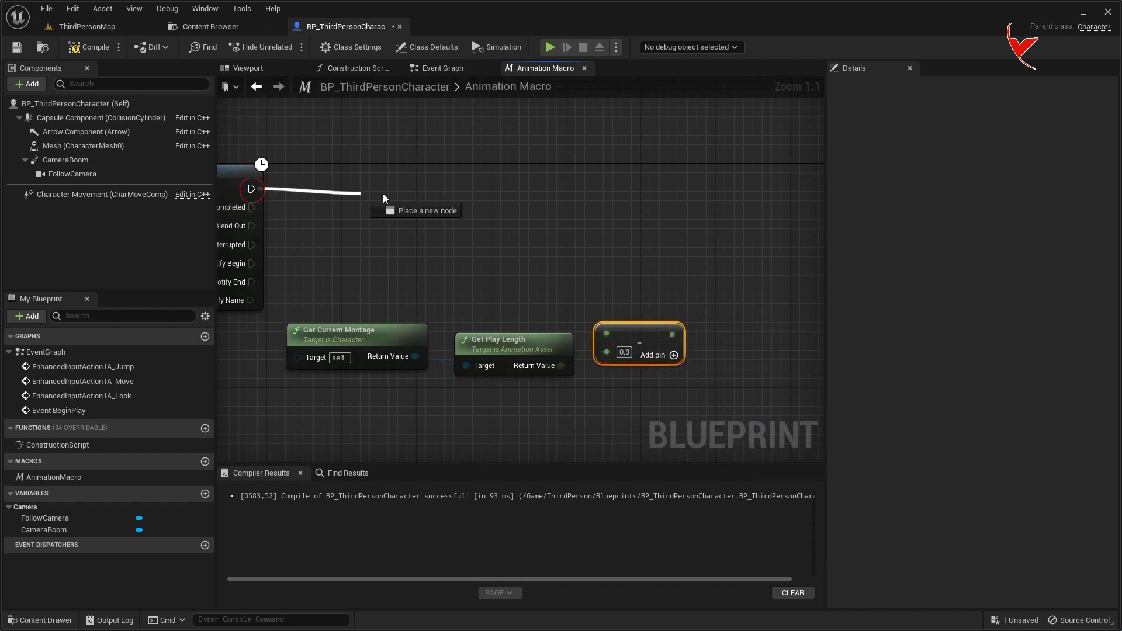
- Add a Delay after Play Montage whose Duration is the play length minus 0.8
text(delay)
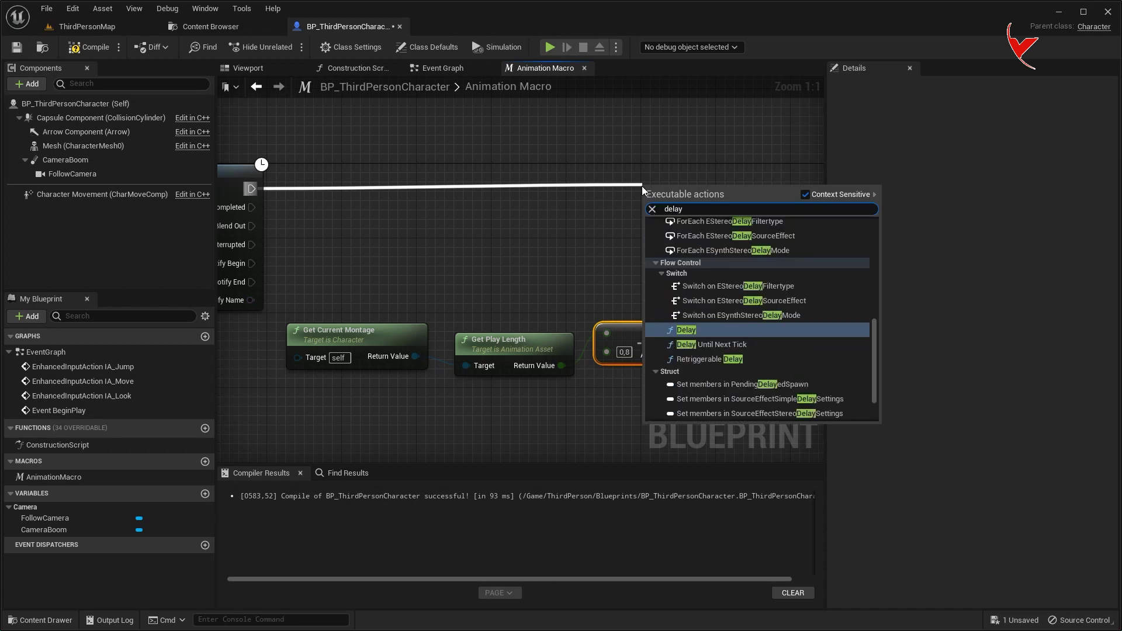
click(714, 330)
drag(672, 334, 681, 211)
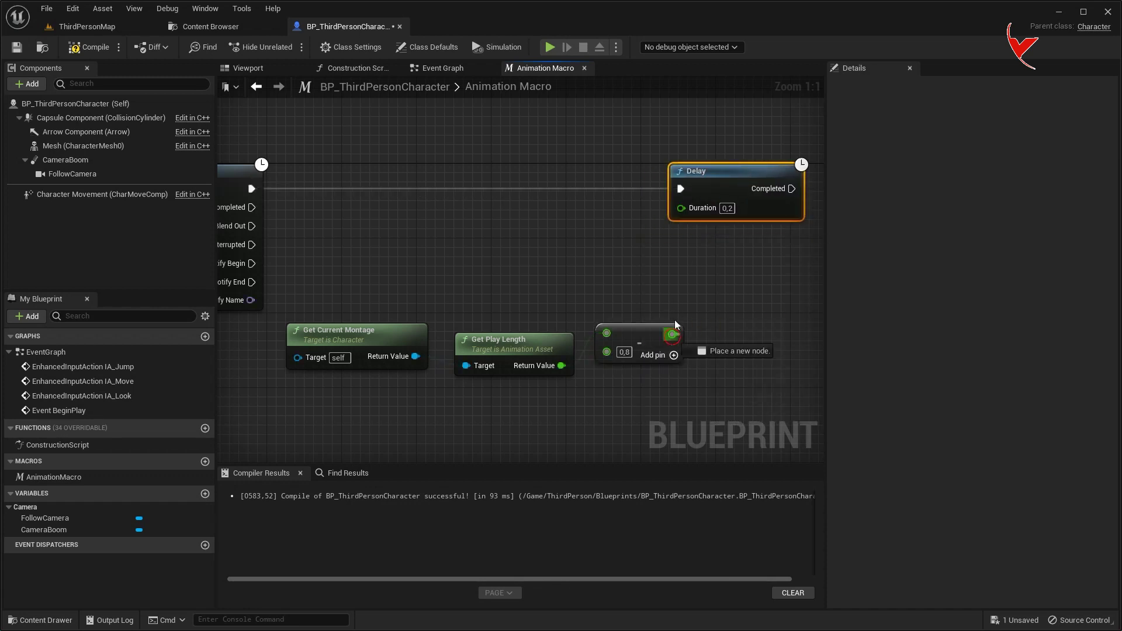
scroll(681, 213, down, 2)
right_drag(680, 214, 381, 288)
scroll(634, 269, down, 2)
mouse_move(635, 278)
right_down()
mouse_move(758, 342)
mouse_move(570, 291)
right_up()
- Add an Out exec output fed by the Delay's Completed pin and compile the blueprint
click(298, 149)
drag(298, 149, 581, 251)
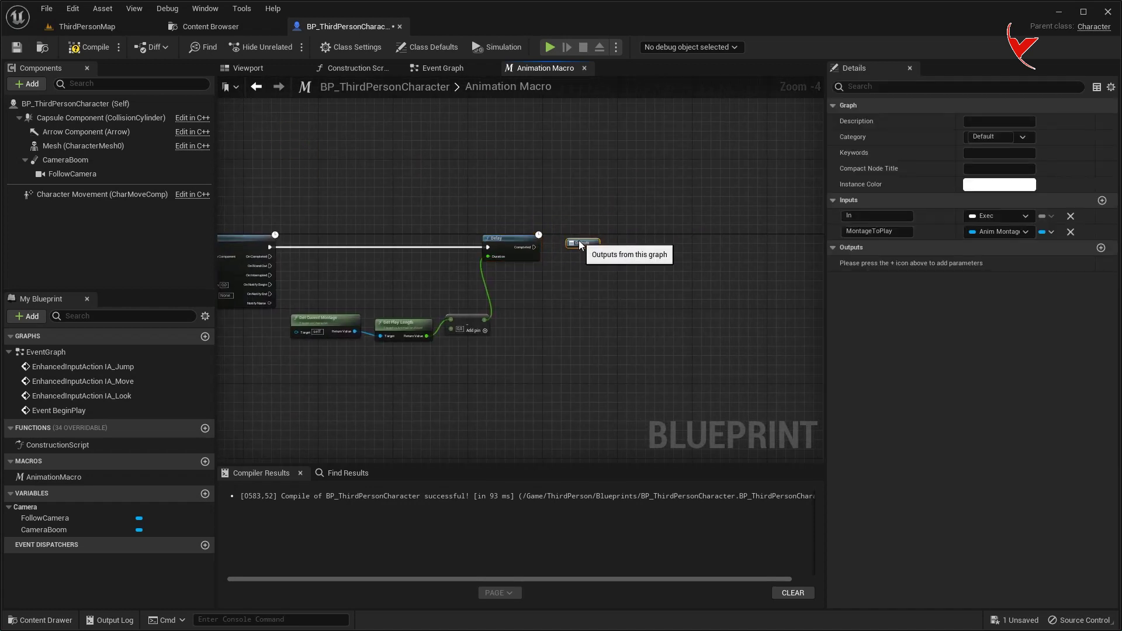
scroll(580, 251, up, 3)
click(1101, 249)
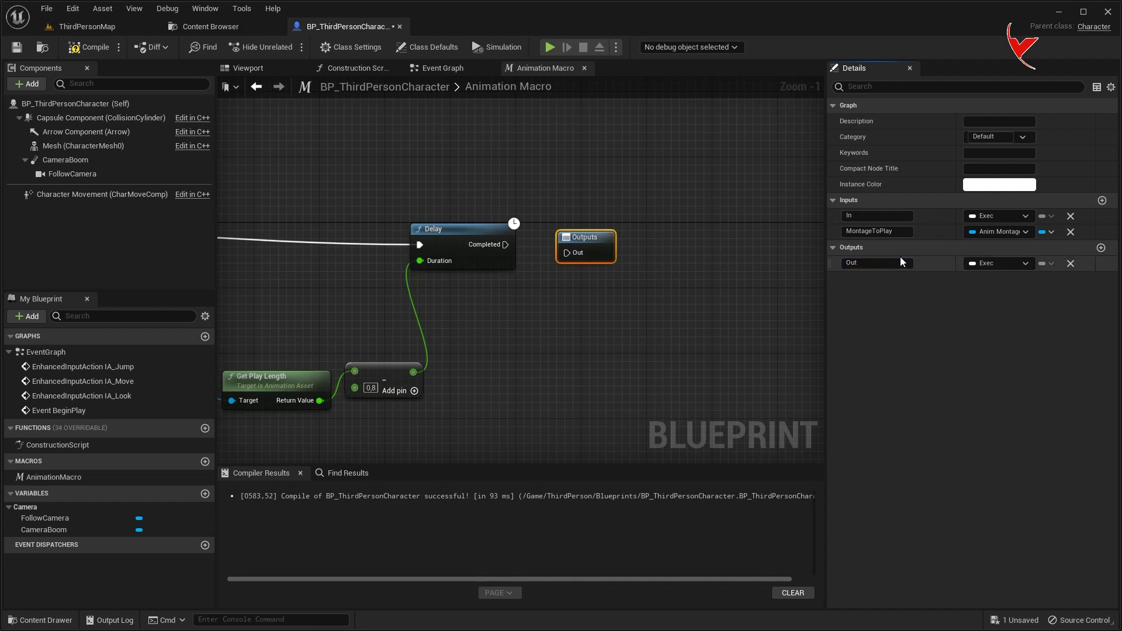
drag(503, 246, 565, 252)
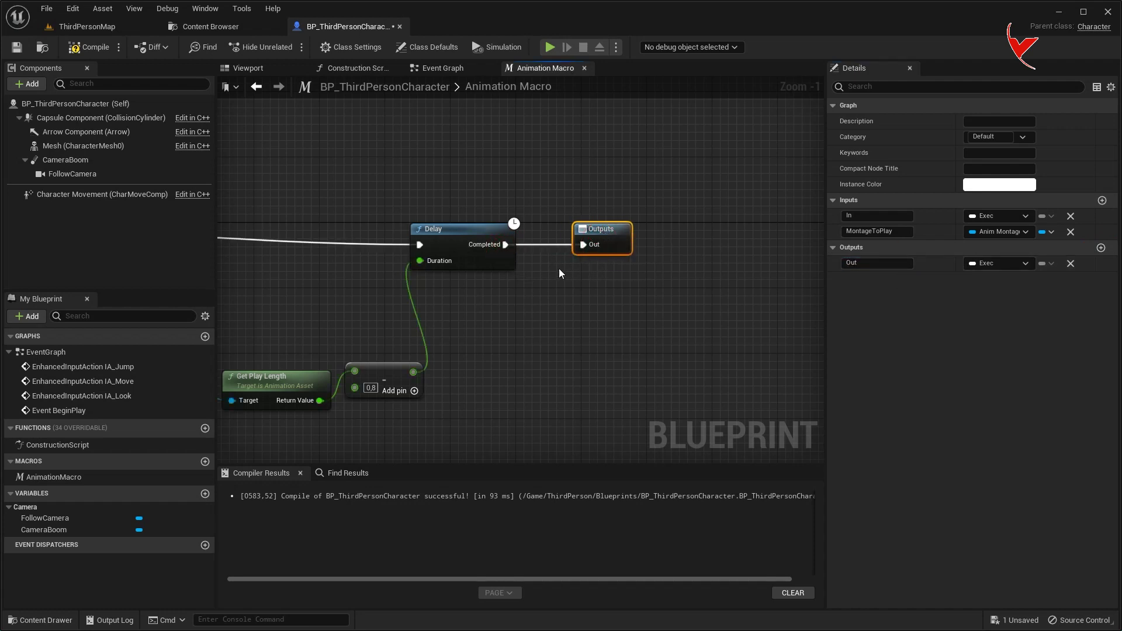
scroll(552, 216, down, 4)
right_drag(552, 217, 558, 232)
click(89, 51)
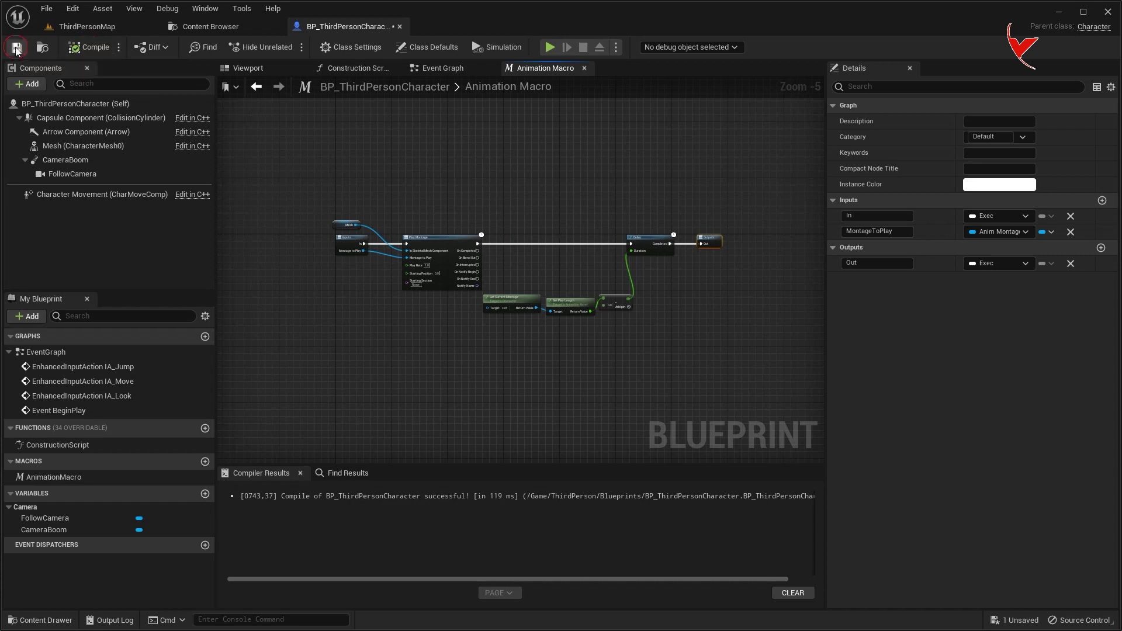
scroll(492, 273, up, 3)
click(407, 68)
- Browse the Content Drawer to Content/ThirdPerson/Input/Actions
scroll(426, 168, down, 4)
scroll(426, 267, up, 4)
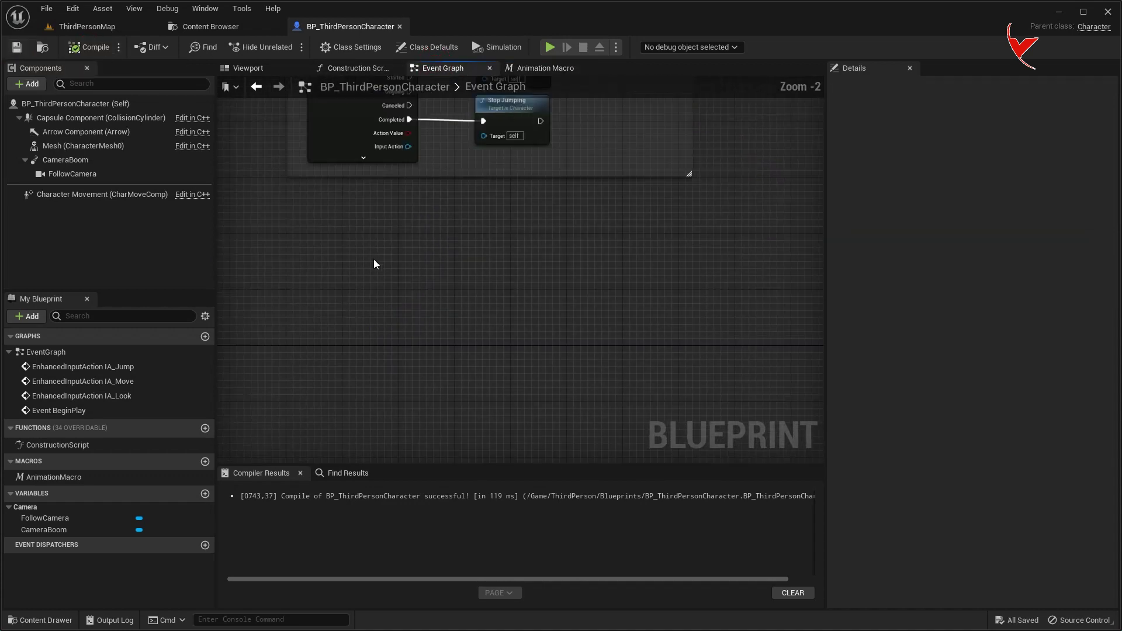
key(ctrl+space)
click(243, 412)
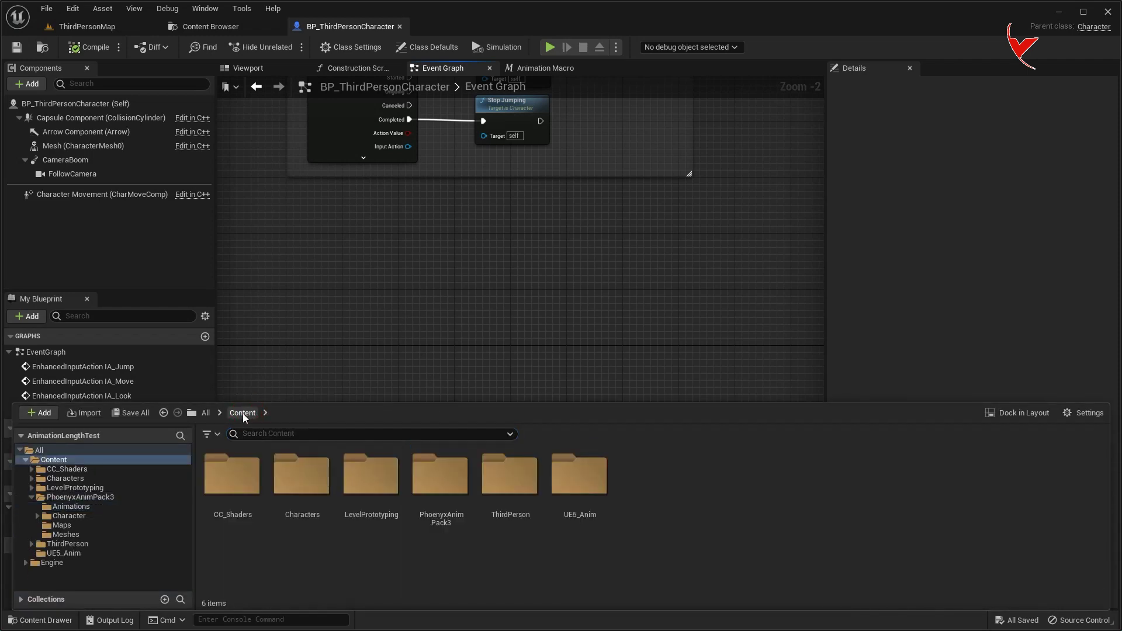
double_click(509, 474)
double_click(302, 474)
click(244, 480)
double_click(245, 480)
- Create a new Input Action asset named IA_Action
right_click(457, 519)
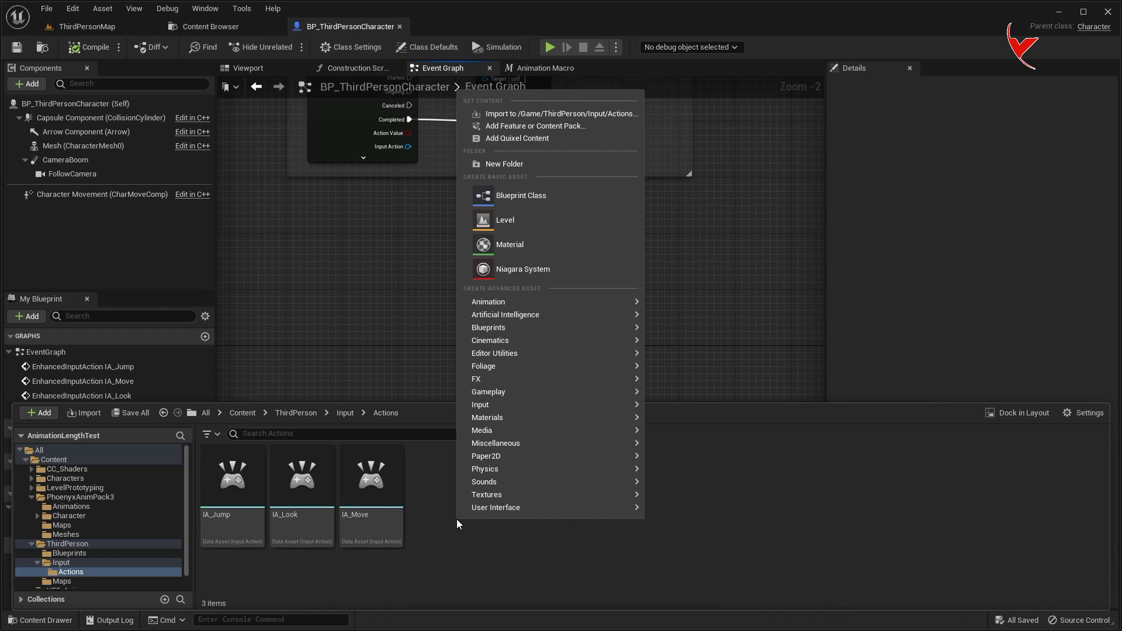
mouse_move(513, 404)
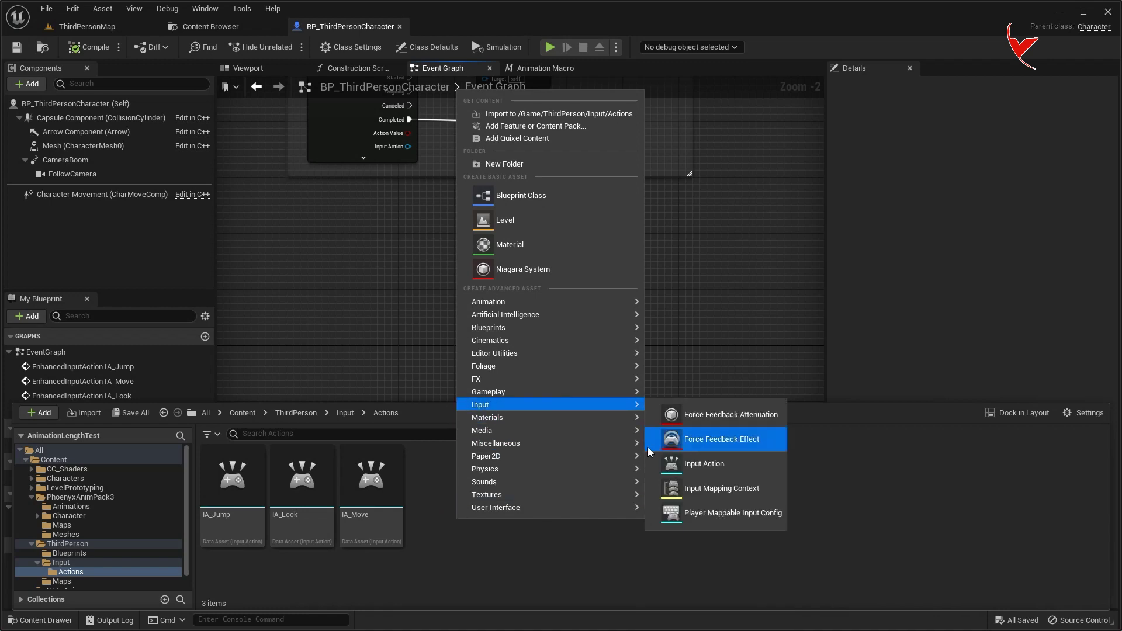
click(657, 462)
text(IA_Action)
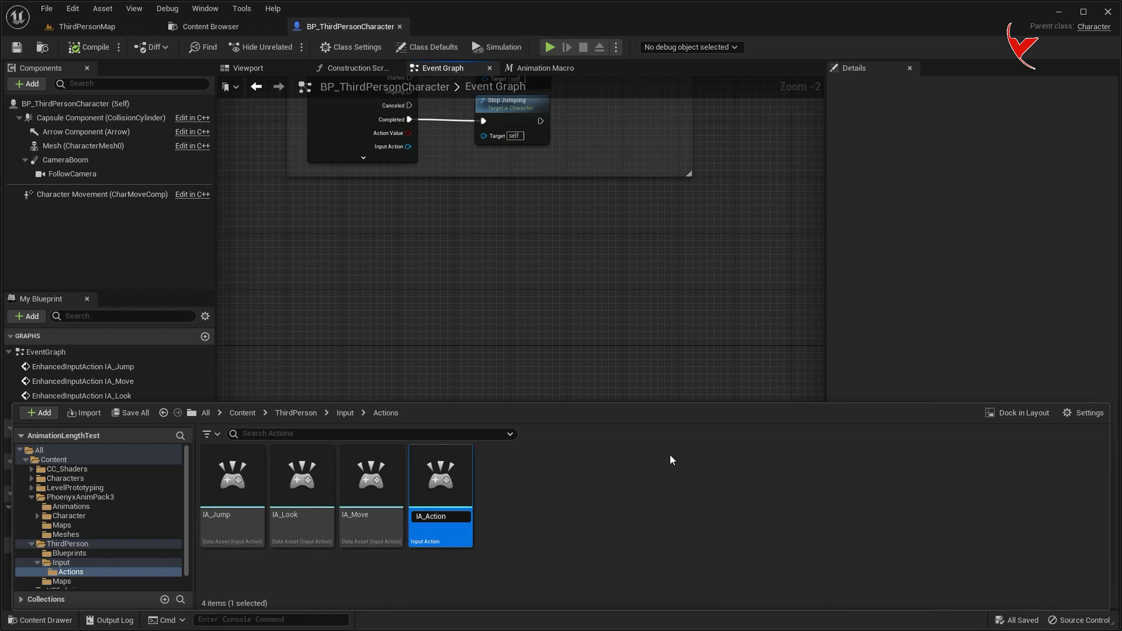
key(Return)
click(340, 415)
- In IMC_Default, add a mapping that binds IA_Action to Left Shift
double_click(368, 476)
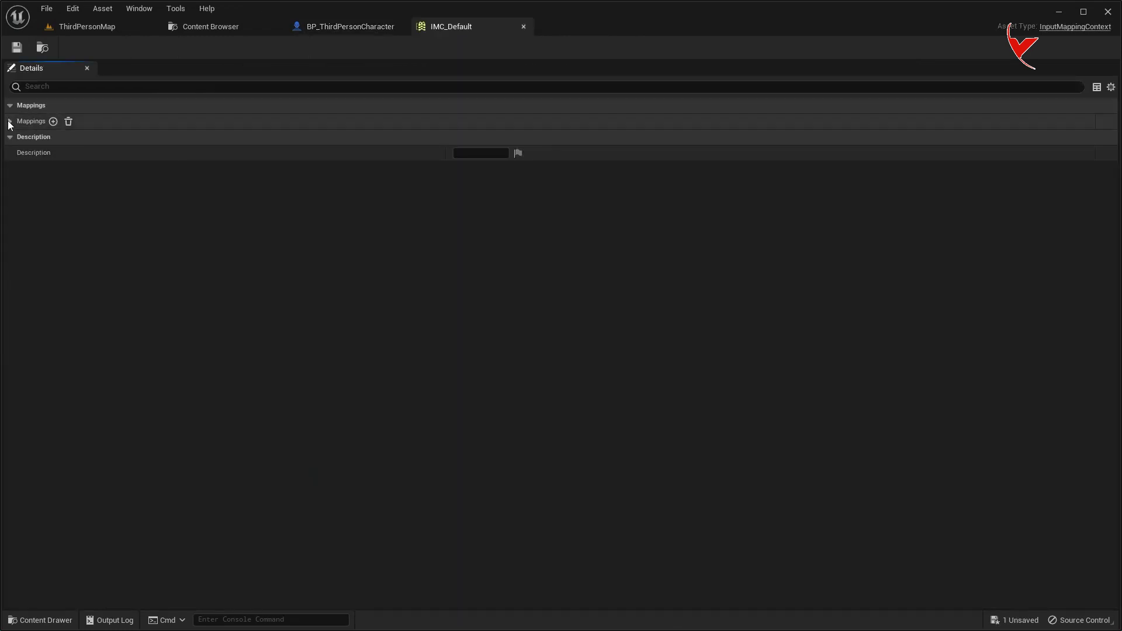
click(52, 121)
click(51, 184)
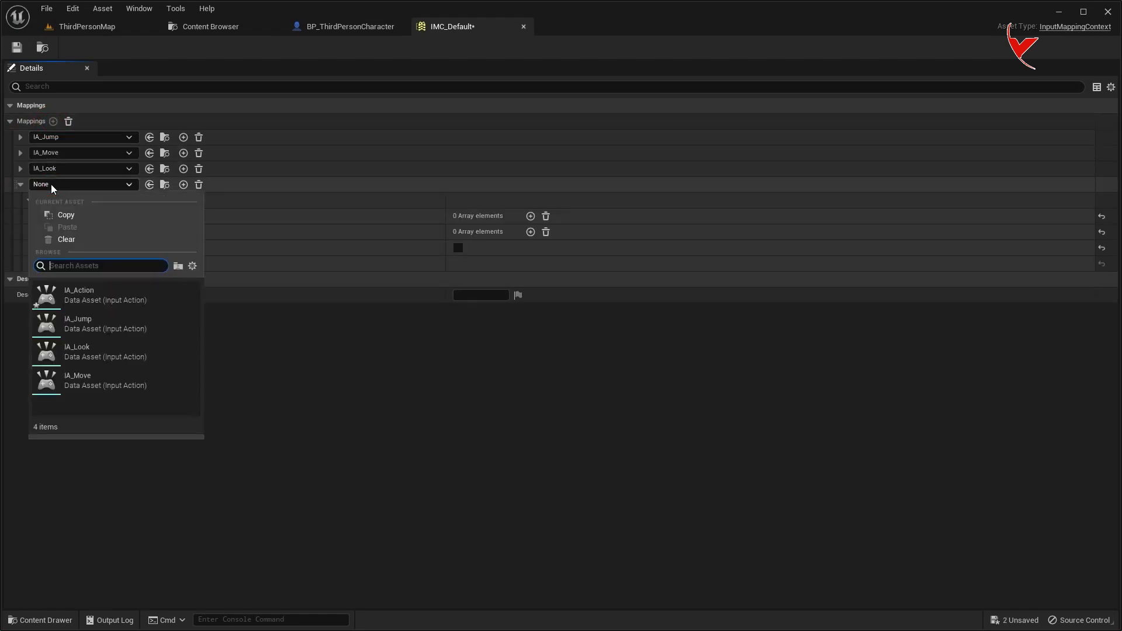
click(93, 295)
click(86, 200)
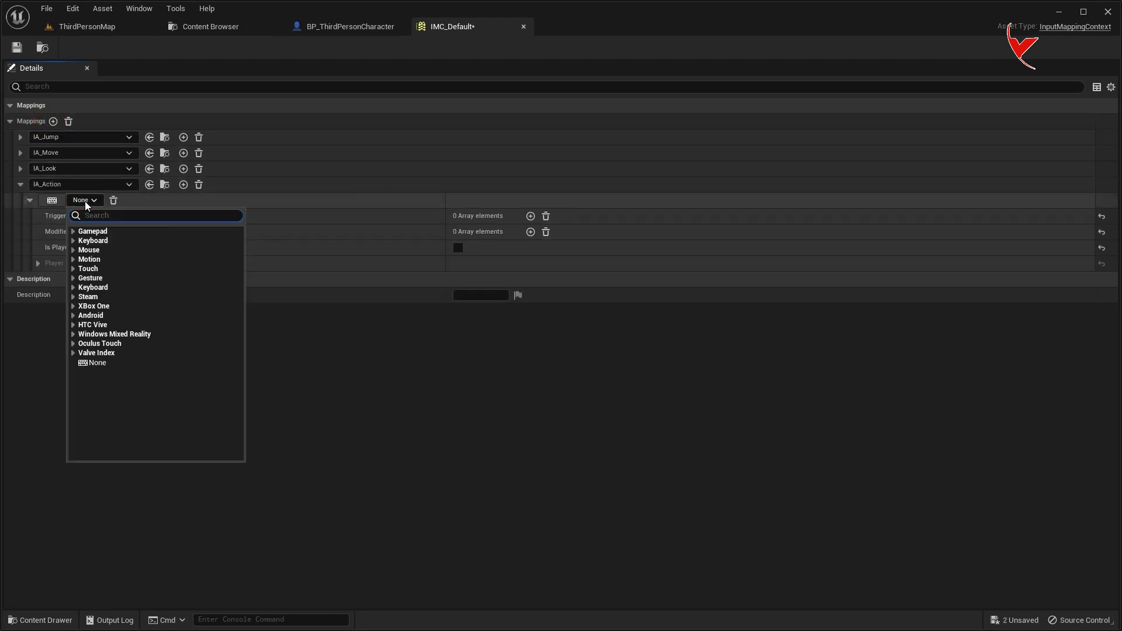
text(shift)
click(110, 239)
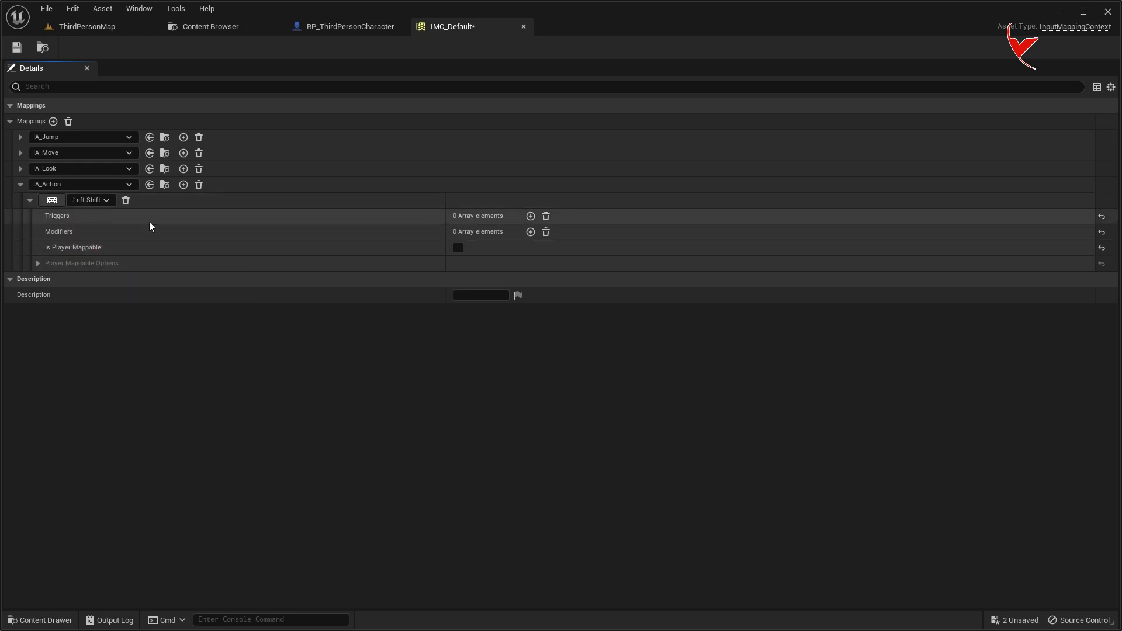
- Give the Left Shift binding a Pressed trigger
click(530, 216)
click(513, 232)
click(504, 335)
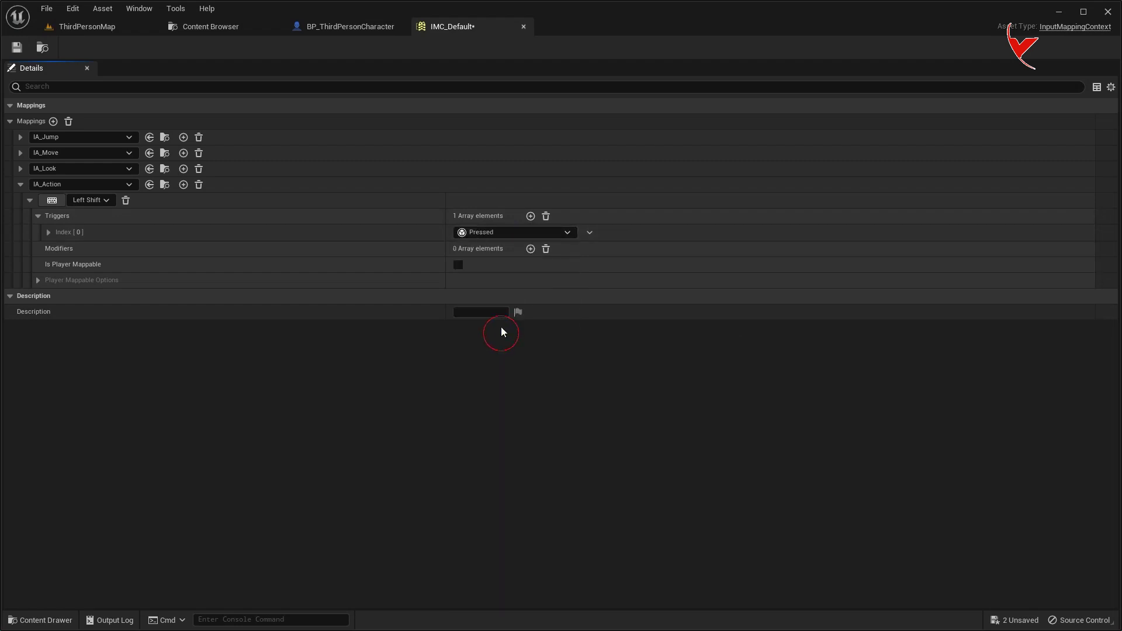
- Close IMC_Default and add an IA_Action enhanced input event to the Event Graph
middle_click(446, 26)
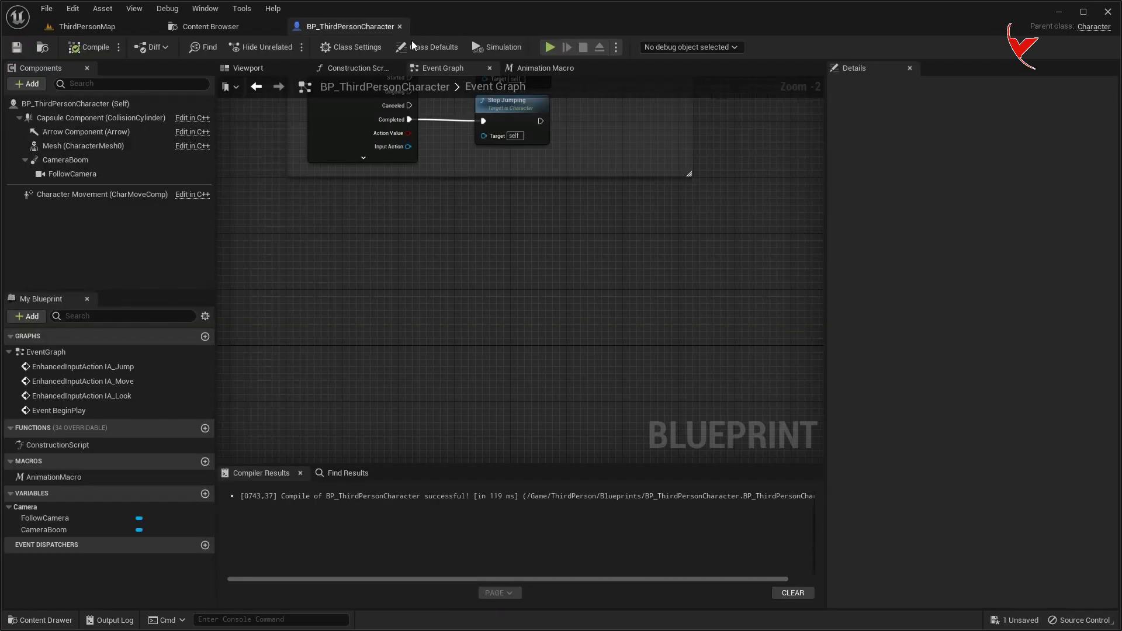
right_click(363, 223)
text(Action)
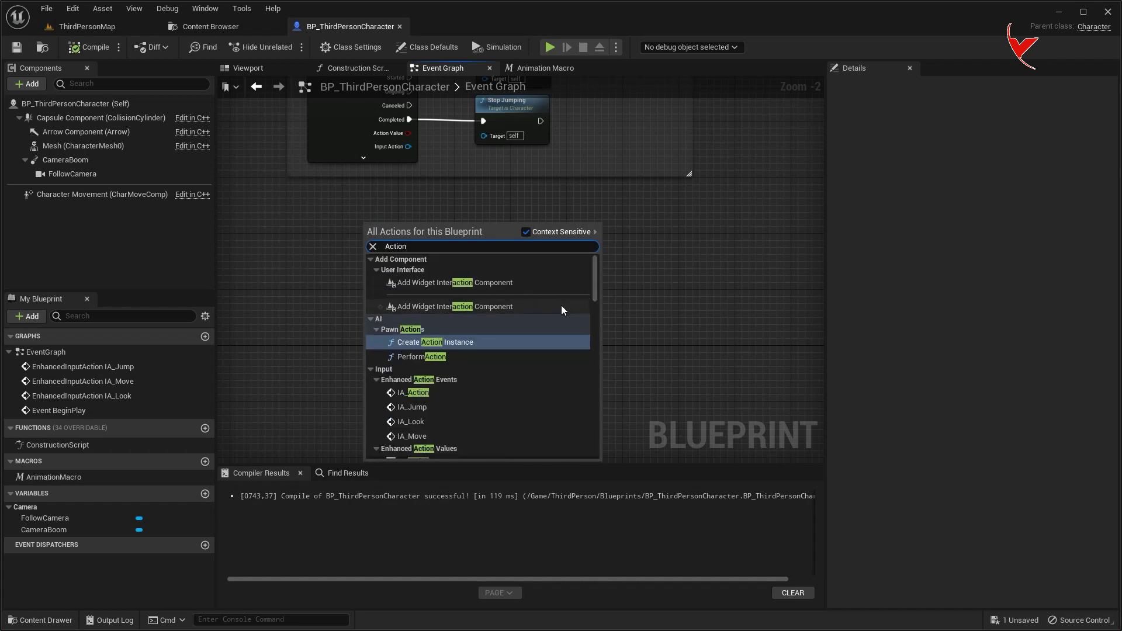
drag(594, 276, 595, 294)
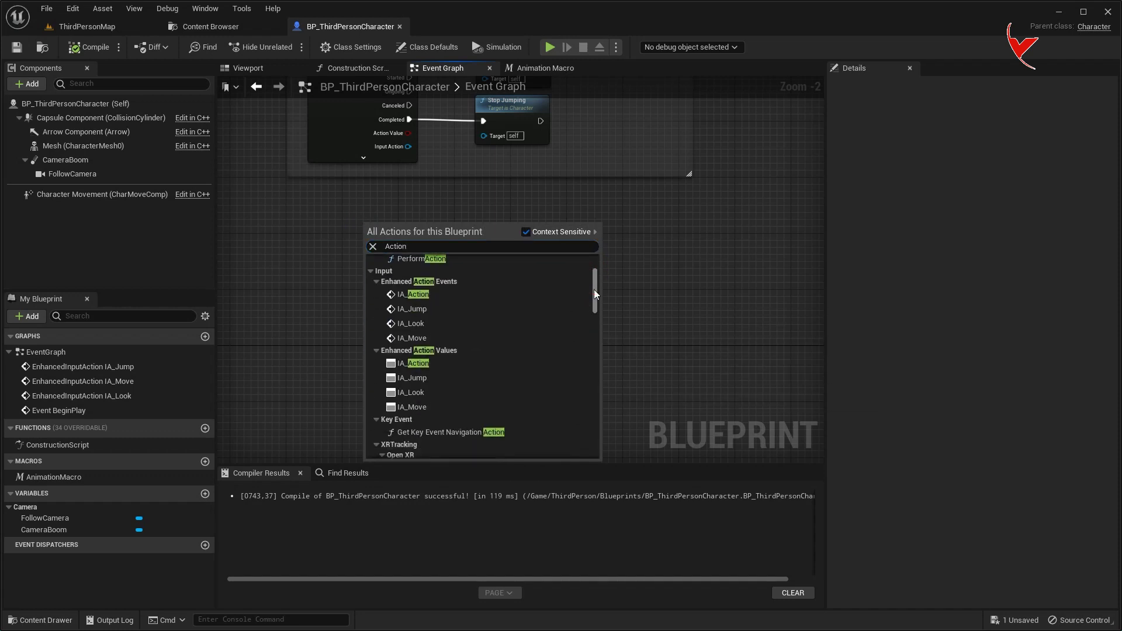
click(423, 294)
drag(422, 227, 373, 254)
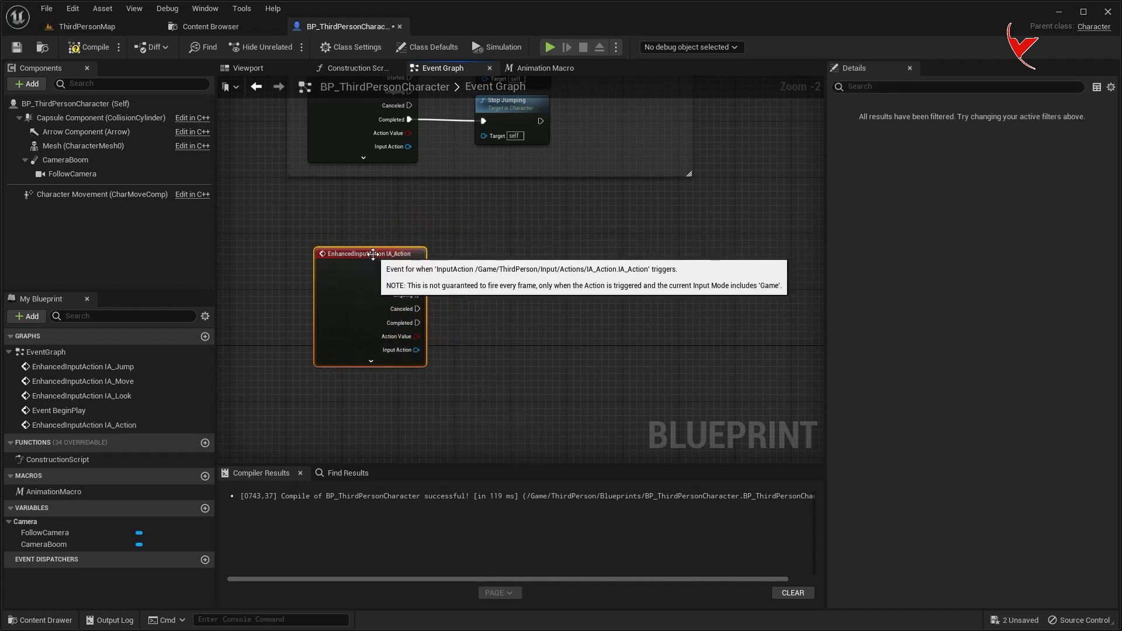
- Place an AnimationMacro node and wire IA_Action's Triggered output into its In
scroll(526, 281, up, 2)
mouse_move(54, 491)
mouse_down()
mouse_move(471, 258)
mouse_move(469, 270)
mouse_up()
drag(538, 270, 576, 261)
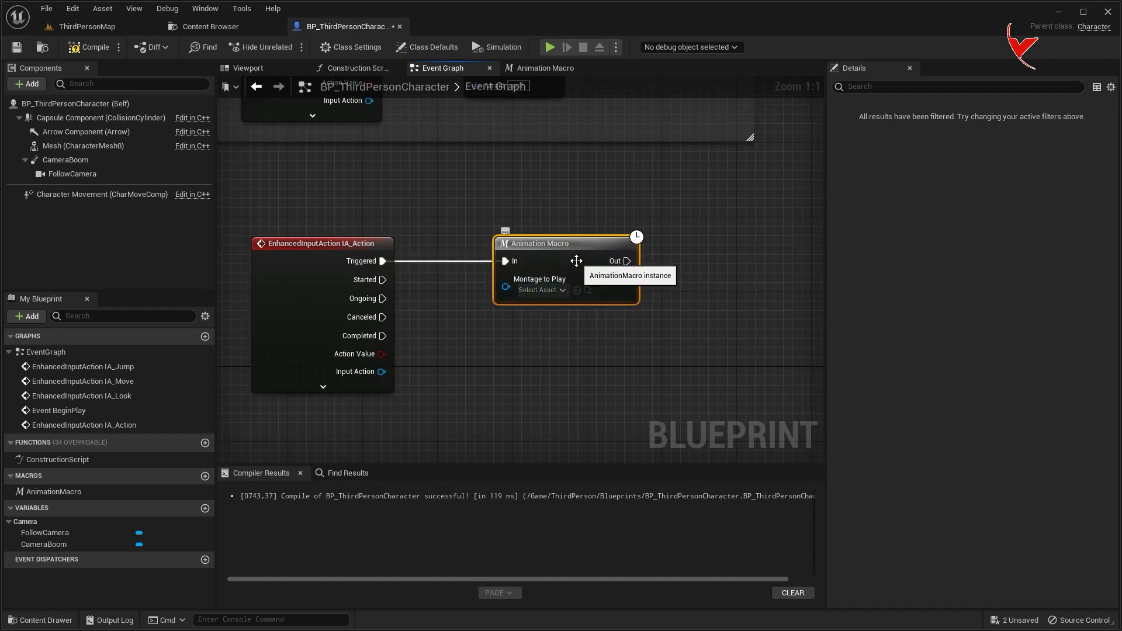
key(ctrl+space)
- Create a new folder named 'Montage' inside the UE5_Anim content folder
click(242, 412)
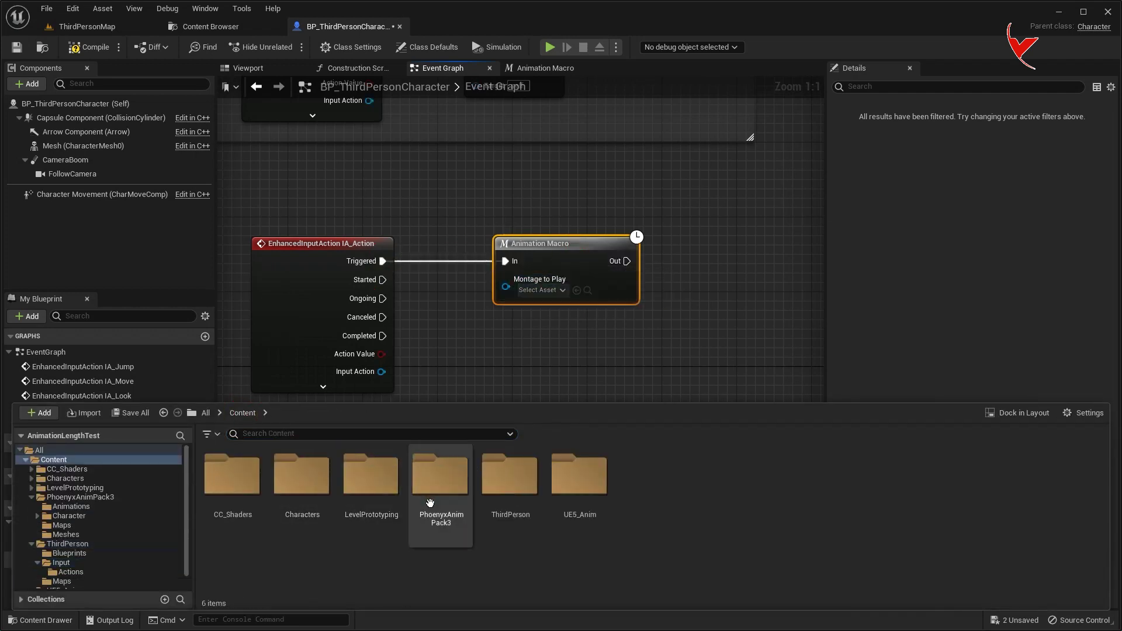
double_click(575, 475)
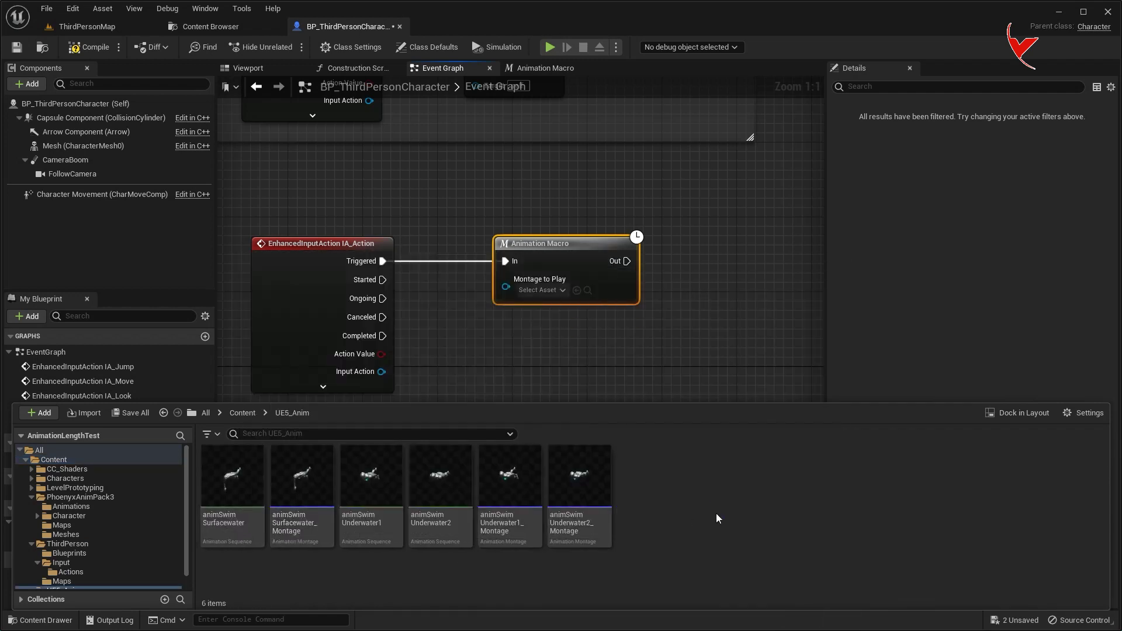
right_click(687, 519)
click(762, 158)
text(Montage)
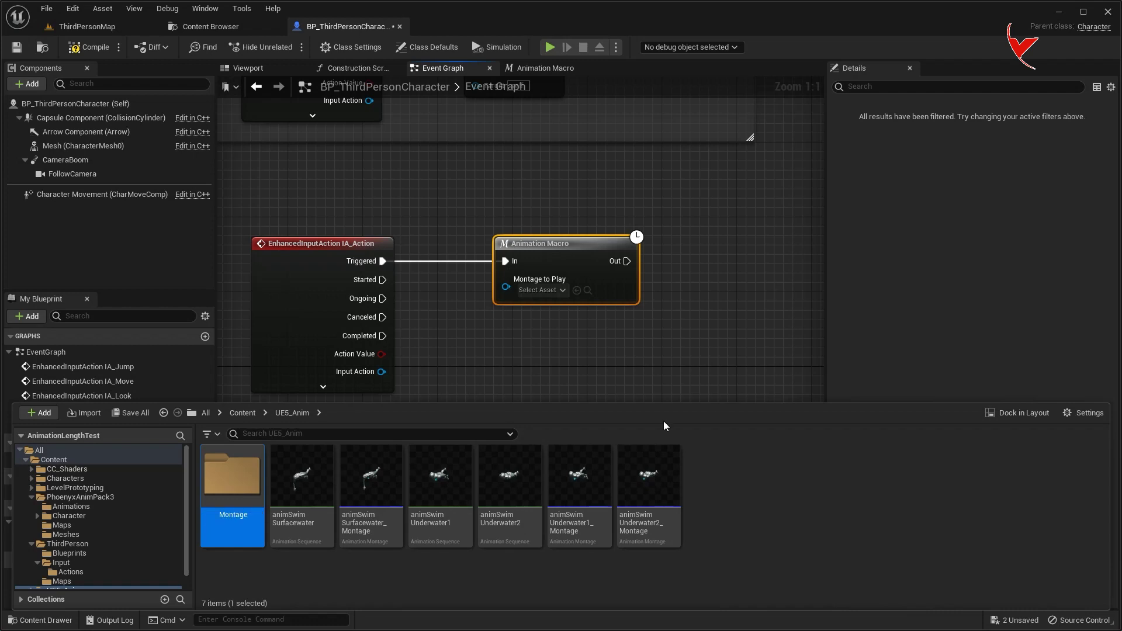
- Move the three swim montages into the Montage folder
click(649, 476)
ctrl+click(578, 476)
ctrl+click(371, 477)
drag(371, 477, 240, 469)
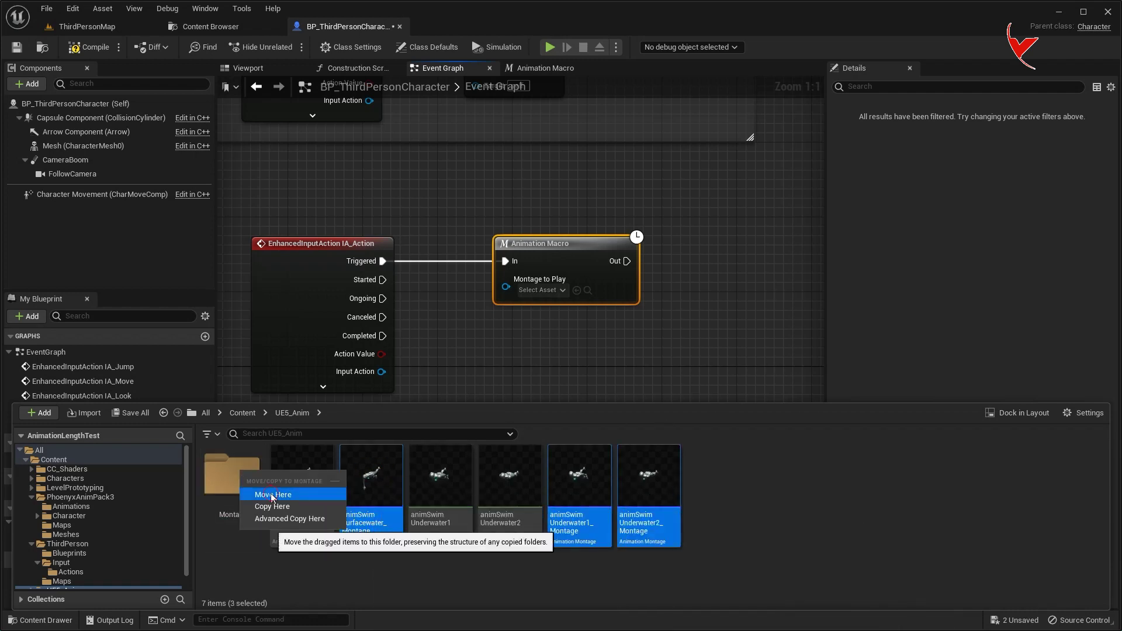
click(257, 494)
- Set the macro's Montage to Play to animSwimSurfacewater_Montage
double_click(233, 485)
click(232, 476)
click(577, 290)
right_drag(581, 245, 417, 235)
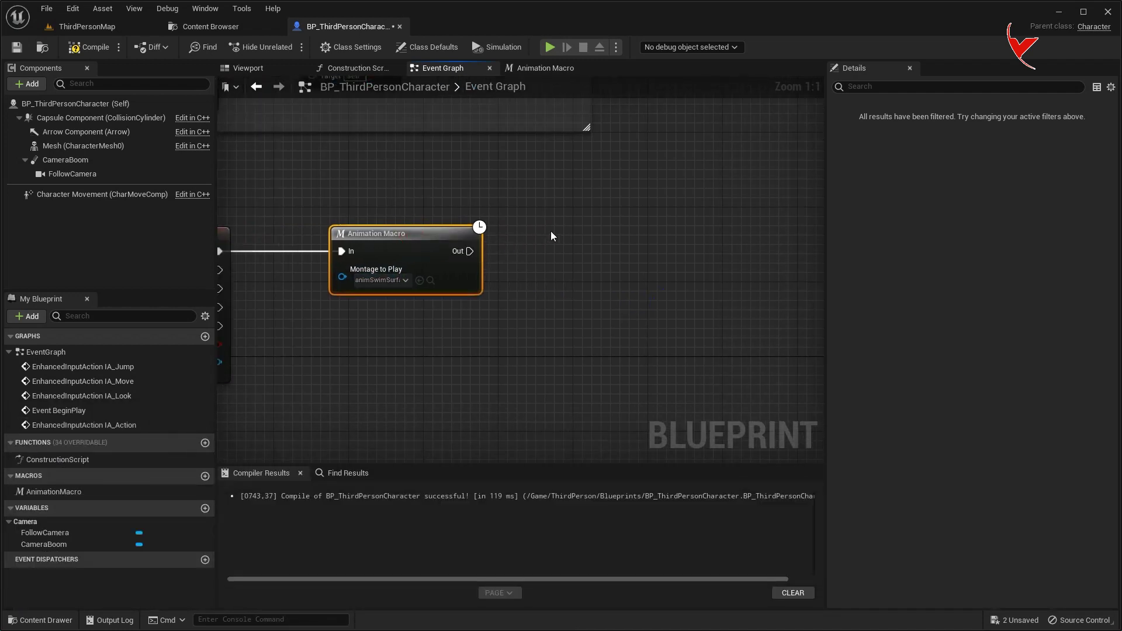
- Duplicate the Animation Macro, chain it after the first, and set its montage to Underwater1
key(ctrl+c)
key(ctrl+v)
drag(469, 251, 528, 256)
click(475, 377)
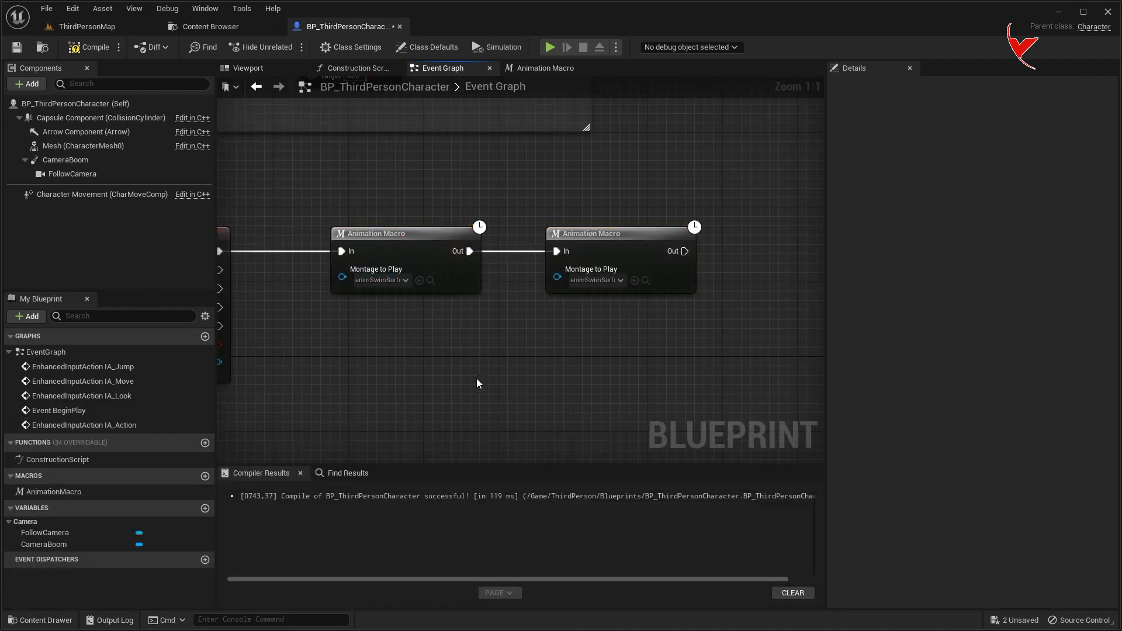
key(ctrl+space)
click(301, 476)
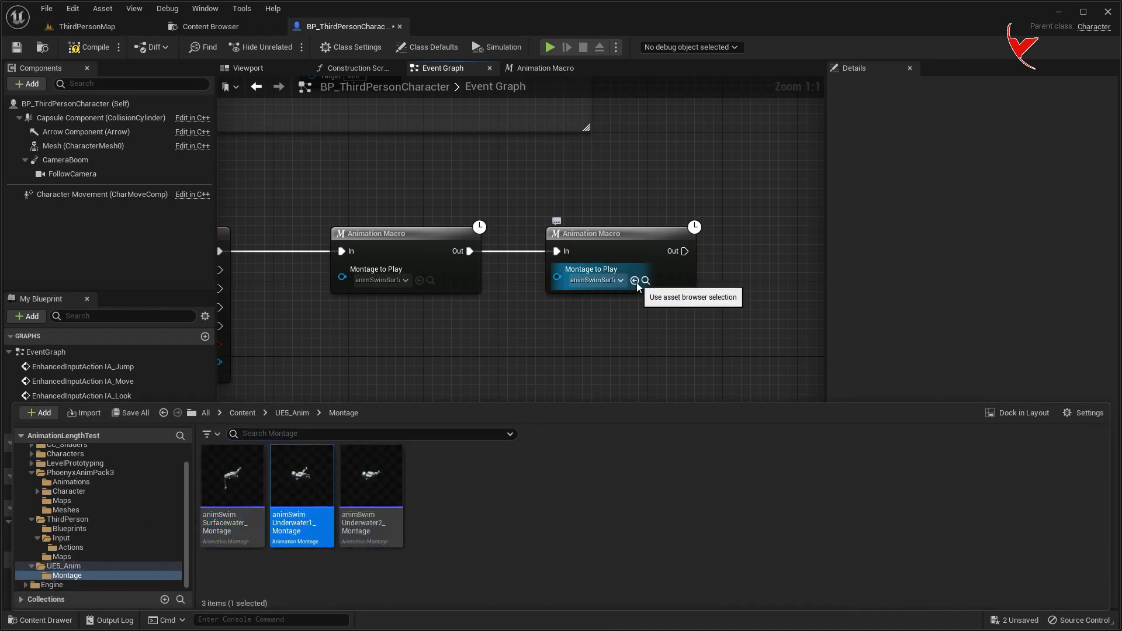
click(635, 280)
right_drag(662, 313, 481, 317)
- Chain a third Animation Macro playing the Underwater2 montage, then compile the blueprint
key(ctrl+c)
click(579, 233)
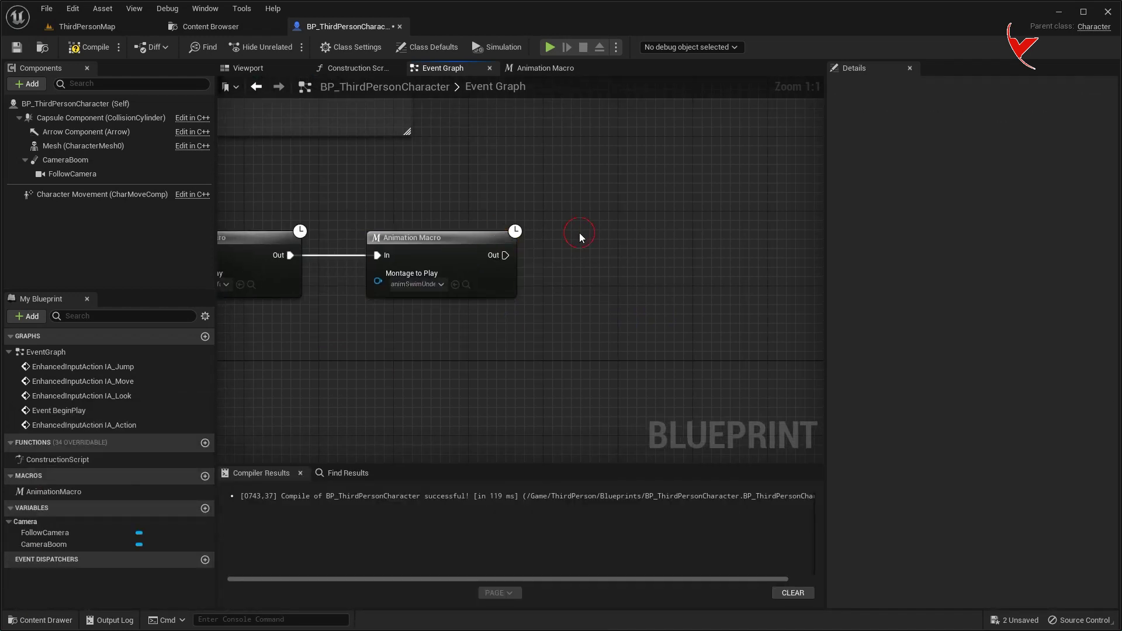
key(ctrl+v)
drag(505, 255, 562, 255)
mouse_move(602, 254)
mouse_down()
mouse_move(631, 237)
mouse_move(621, 247)
mouse_up()
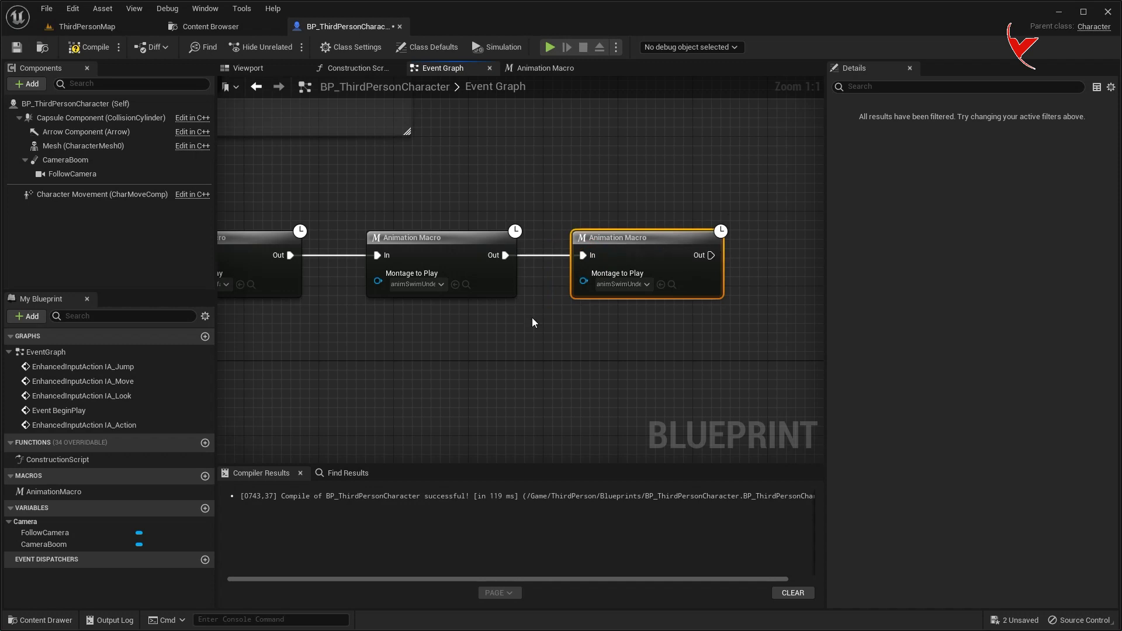
key(ctrl+space)
click(371, 476)
click(660, 289)
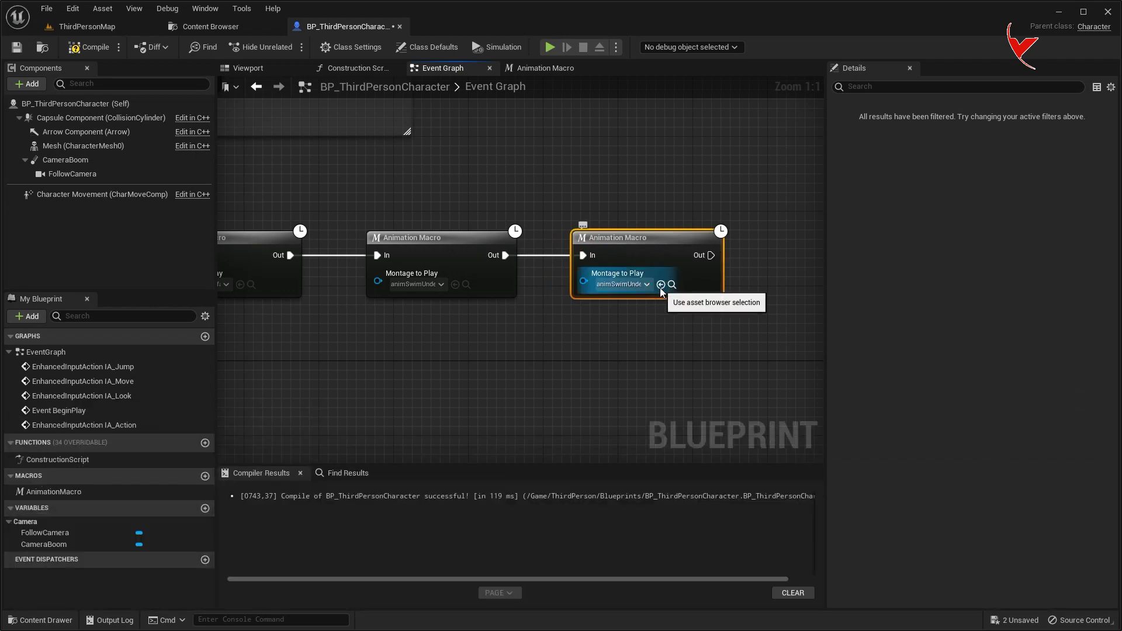
click(88, 46)
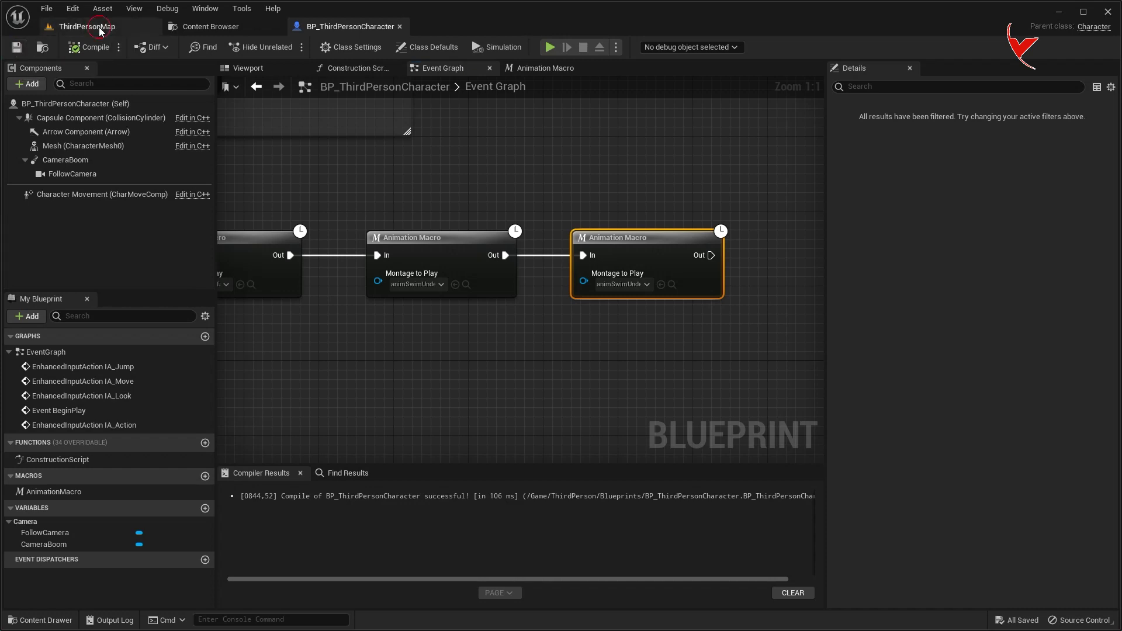
click(100, 27)
click(287, 47)
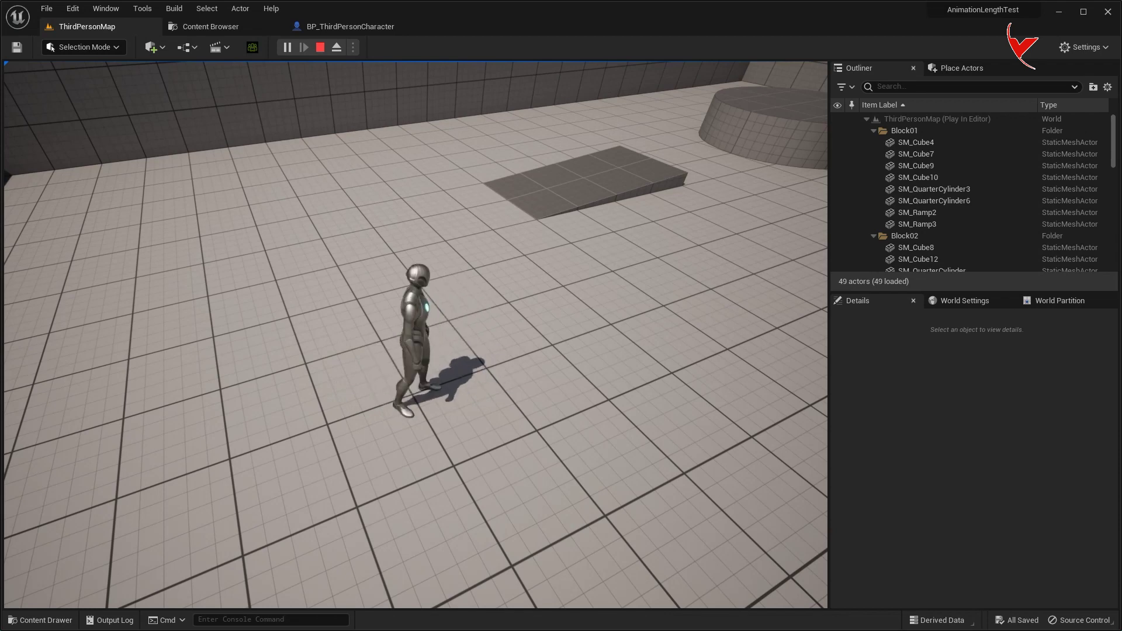
key(Escape)
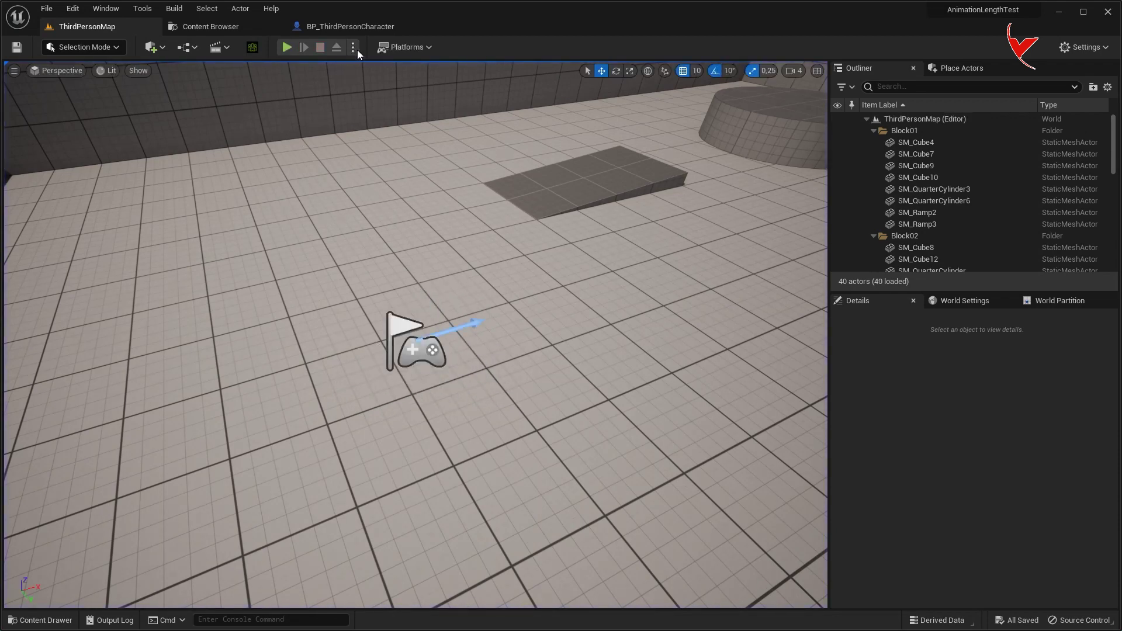
click(363, 28)
right_drag(441, 175, 507, 181)
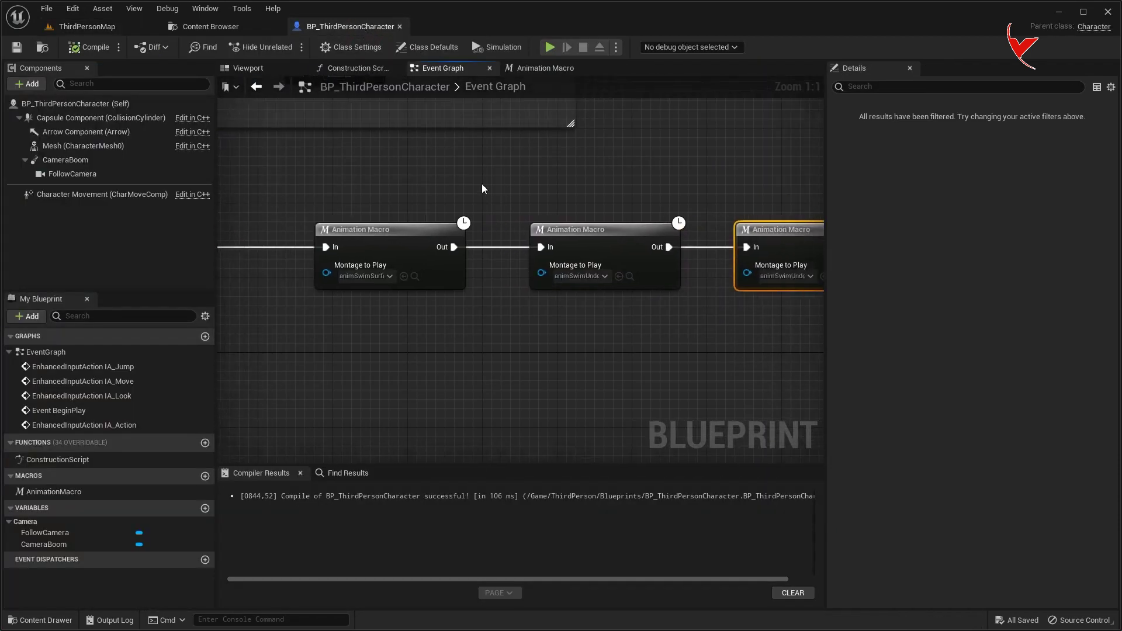
- Add an Integer input named Loop to the Animation Macro's Inputs node
double_click(379, 259)
click(278, 247)
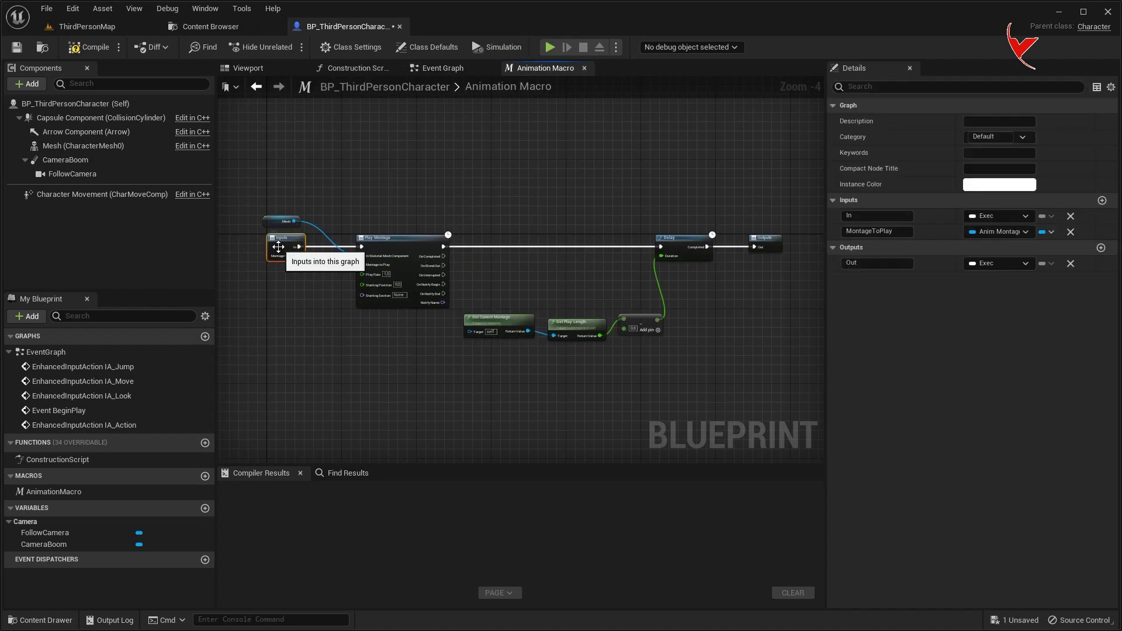
click(1101, 200)
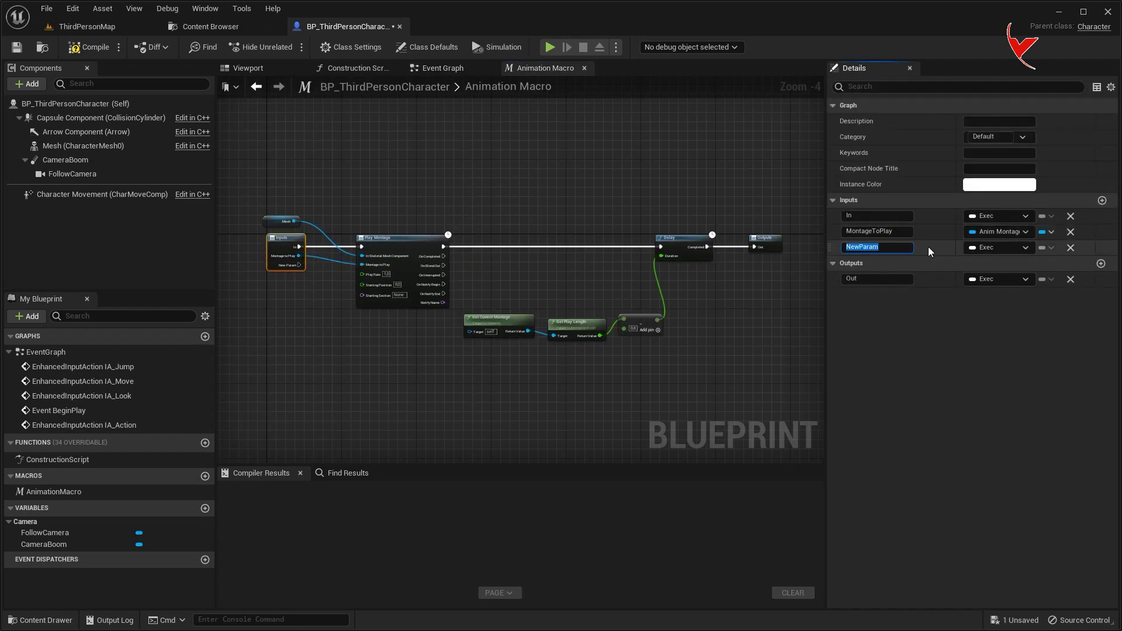
text(Loop)
key(Return)
click(976, 247)
click(988, 317)
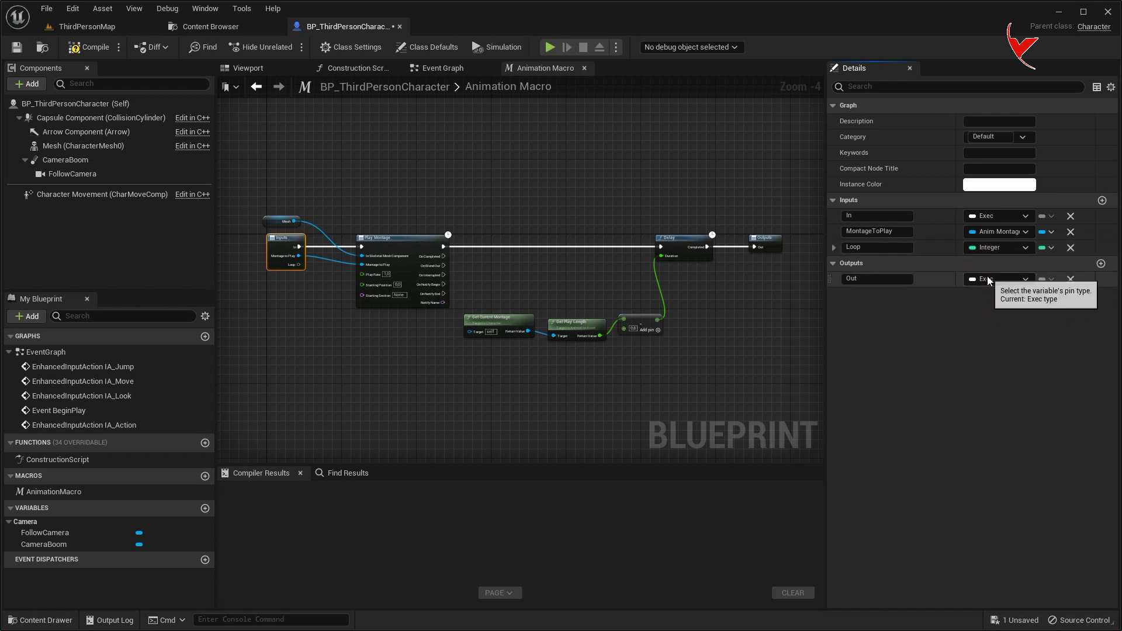
- Shift the Delay and play-length nodes left and add a Branch aligned with Delay
drag(826, 297, 984, 295)
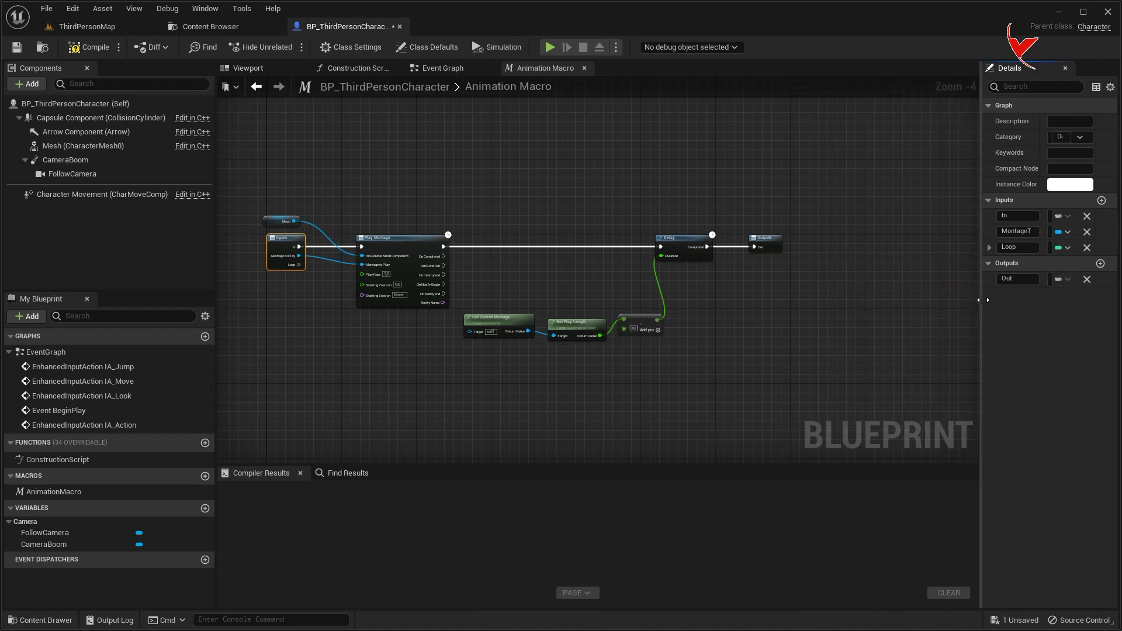
scroll(926, 275, up, 1)
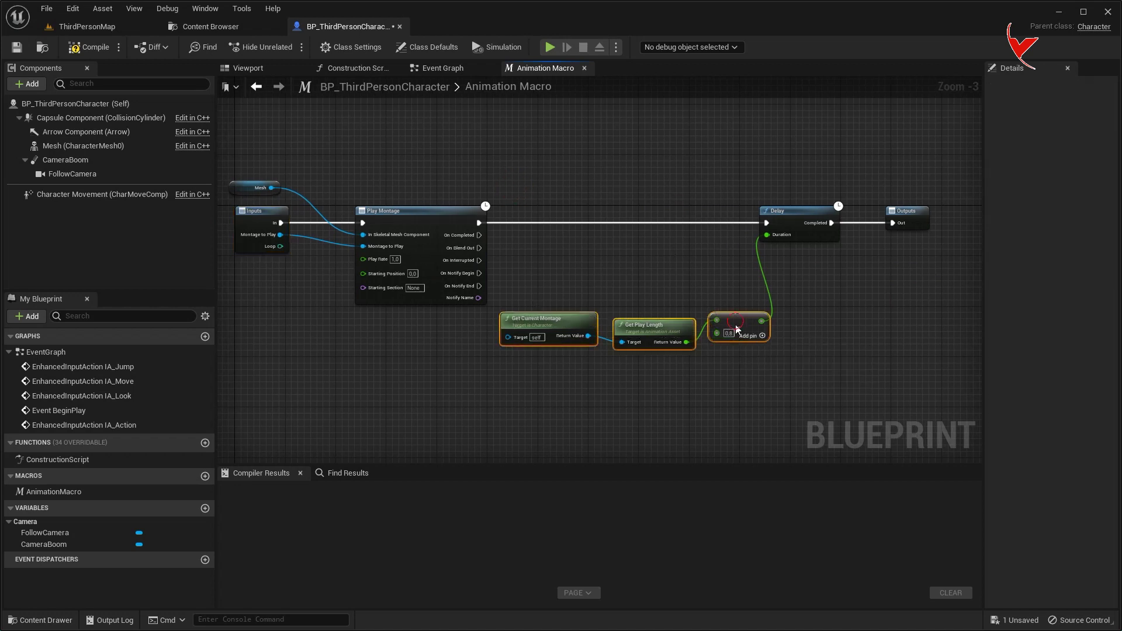
drag(716, 323, 711, 348)
drag(781, 404, 782, 404)
mouse_move(789, 215)
mouse_down()
mouse_move(593, 215)
mouse_move(692, 222)
mouse_move(702, 206)
mouse_up()
text(branch)
key(Return)
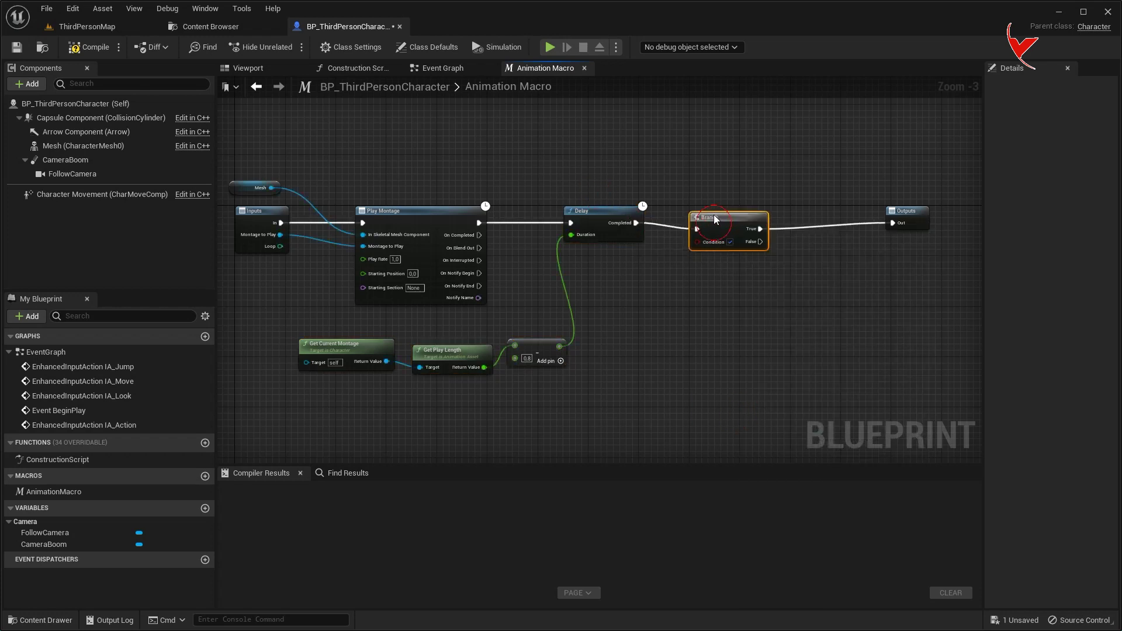
mouse_move(301, 329)
mouse_down()
mouse_move(578, 377)
mouse_move(513, 244)
mouse_move(485, 117)
mouse_up()
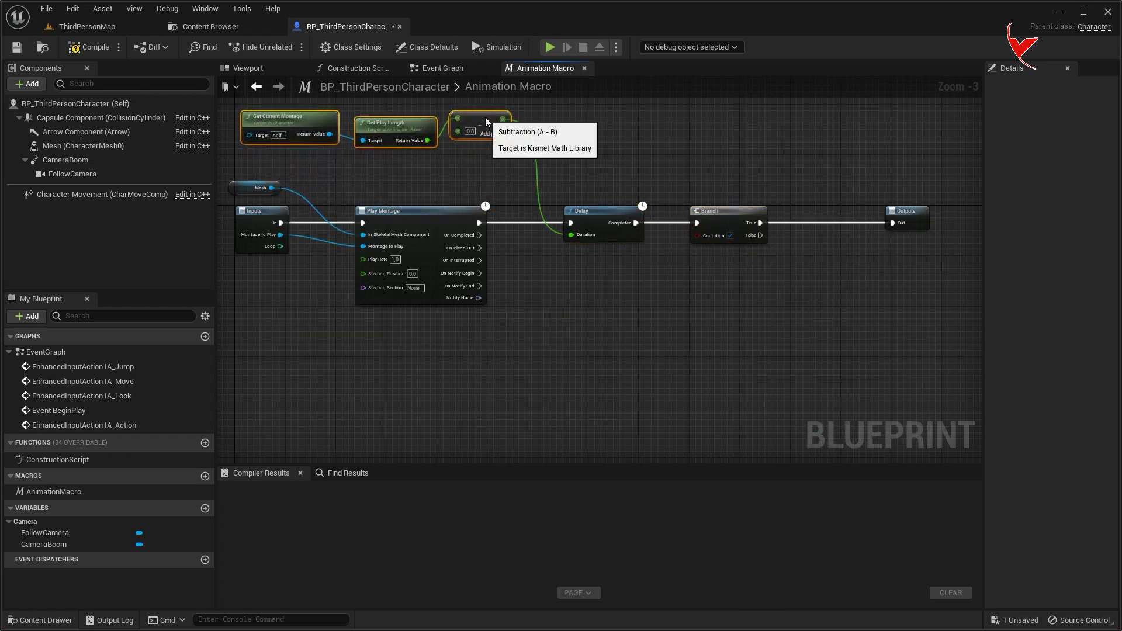
- Feed the Loop input through a reroute point into two Less Equal comparison nodes
right_drag(520, 312, 530, 306)
drag(290, 239, 391, 327)
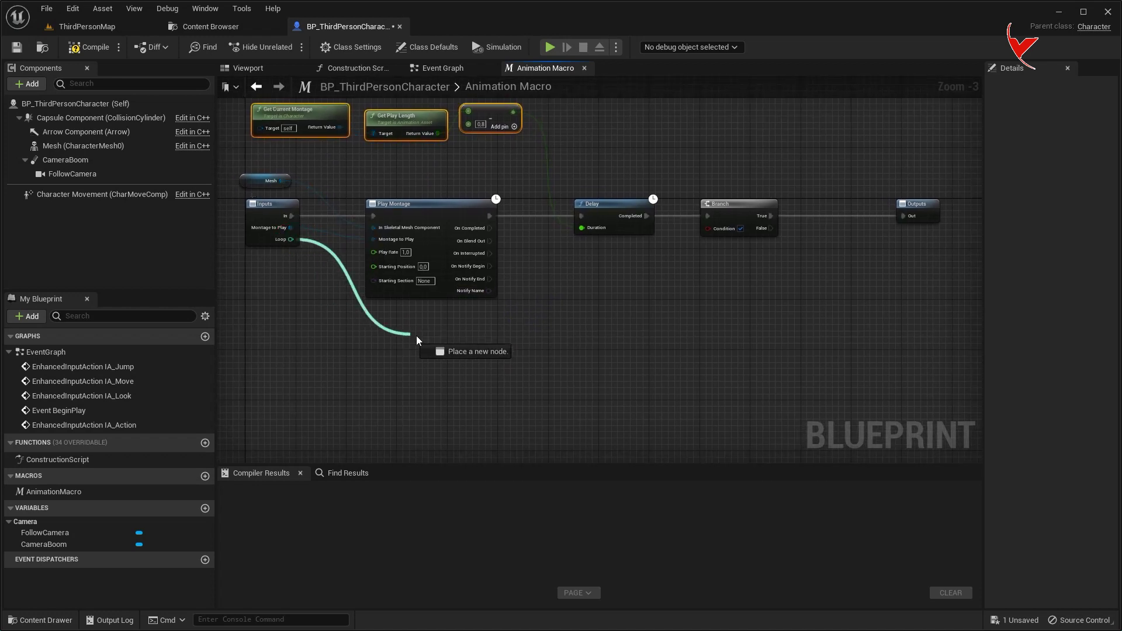
drag(498, 353, 499, 353)
click(549, 427)
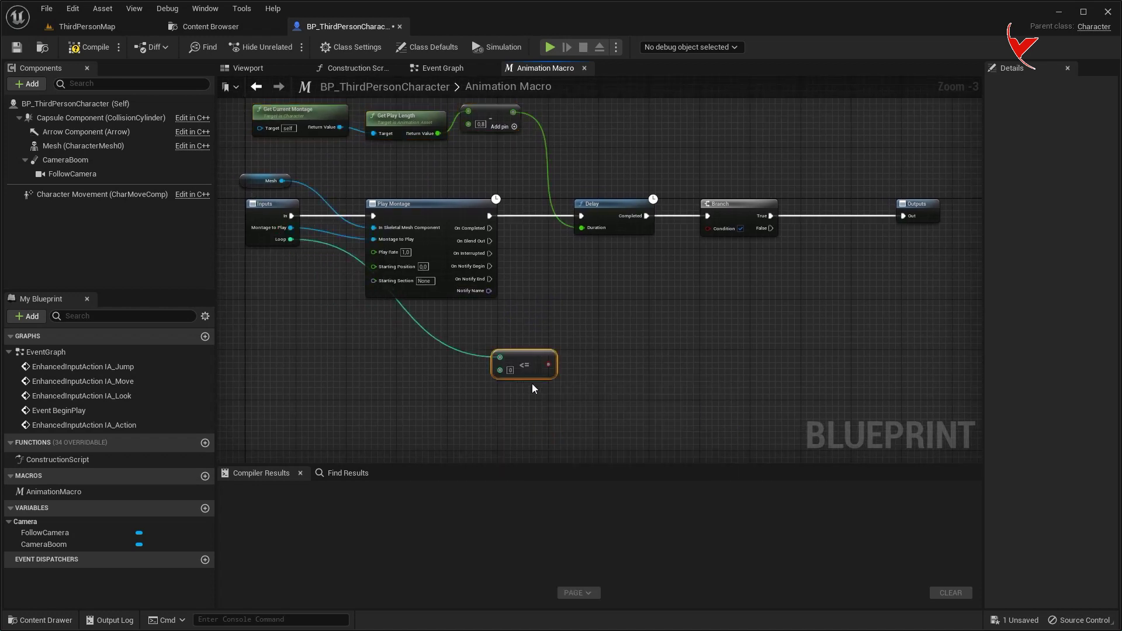
double_click(392, 300)
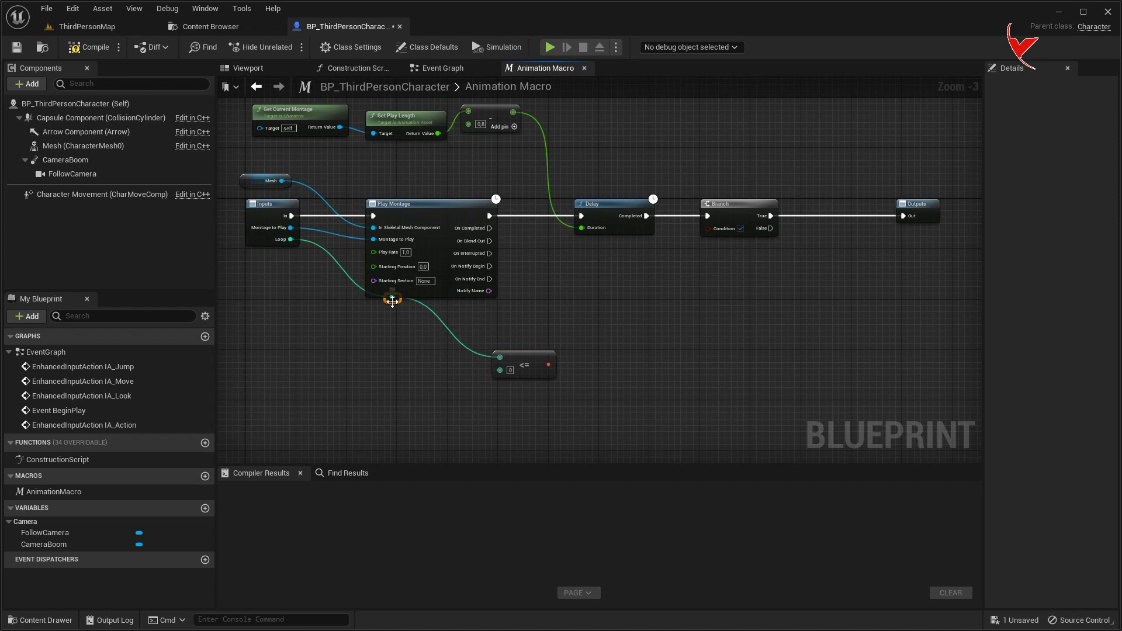
drag(369, 361, 375, 367)
drag(520, 356, 570, 356)
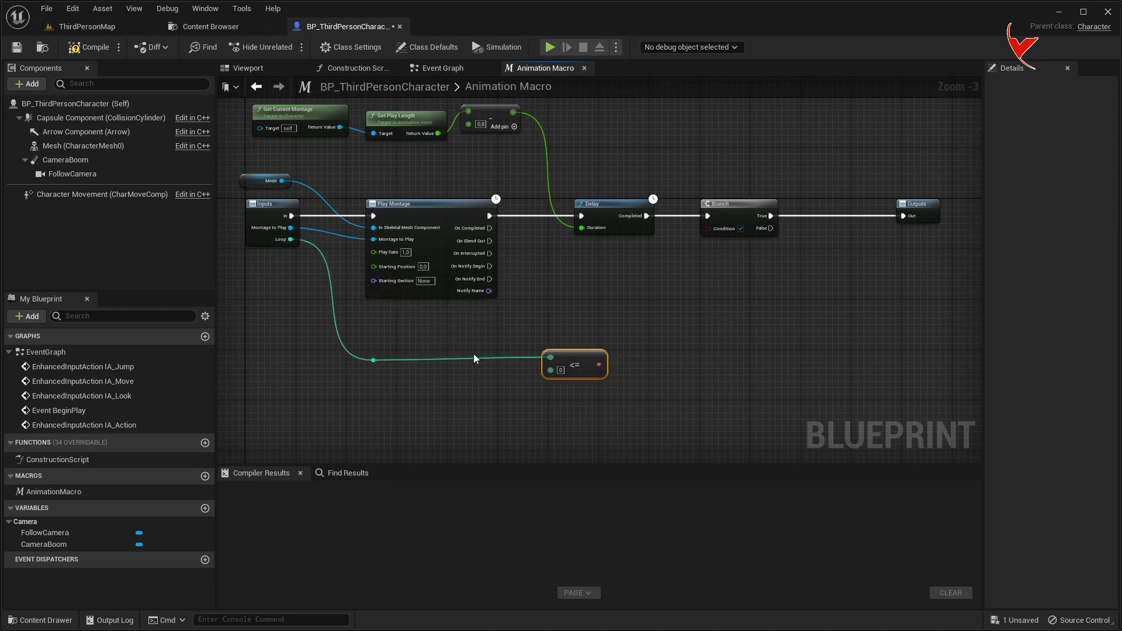
right_drag(473, 352, 514, 318)
scroll(514, 319, up, 1)
drag(412, 319, 594, 368)
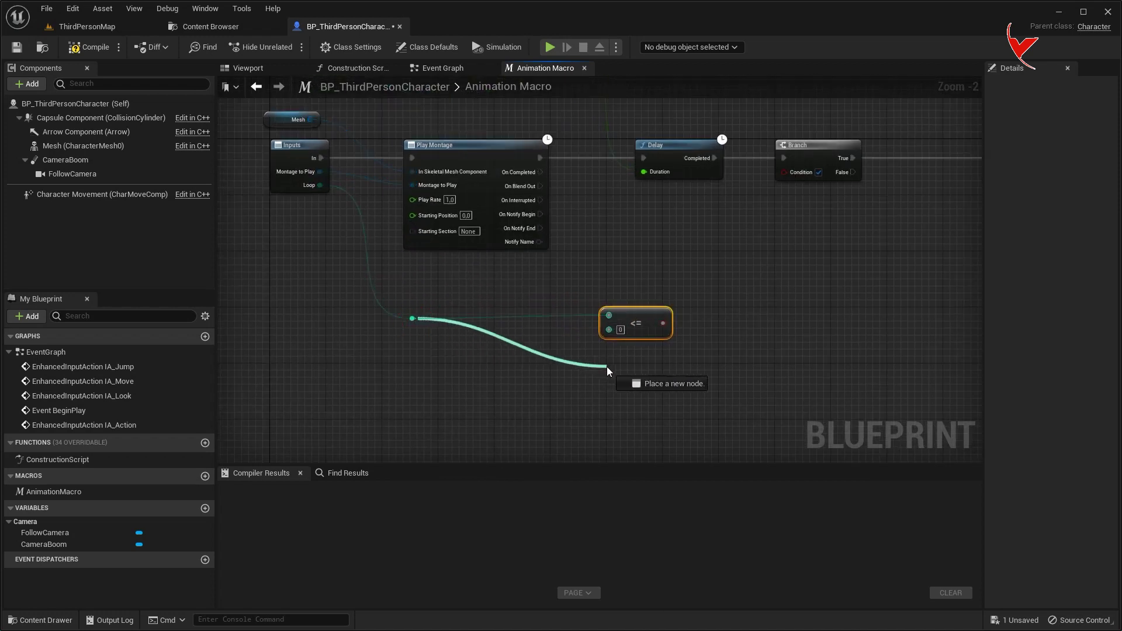
text(<)
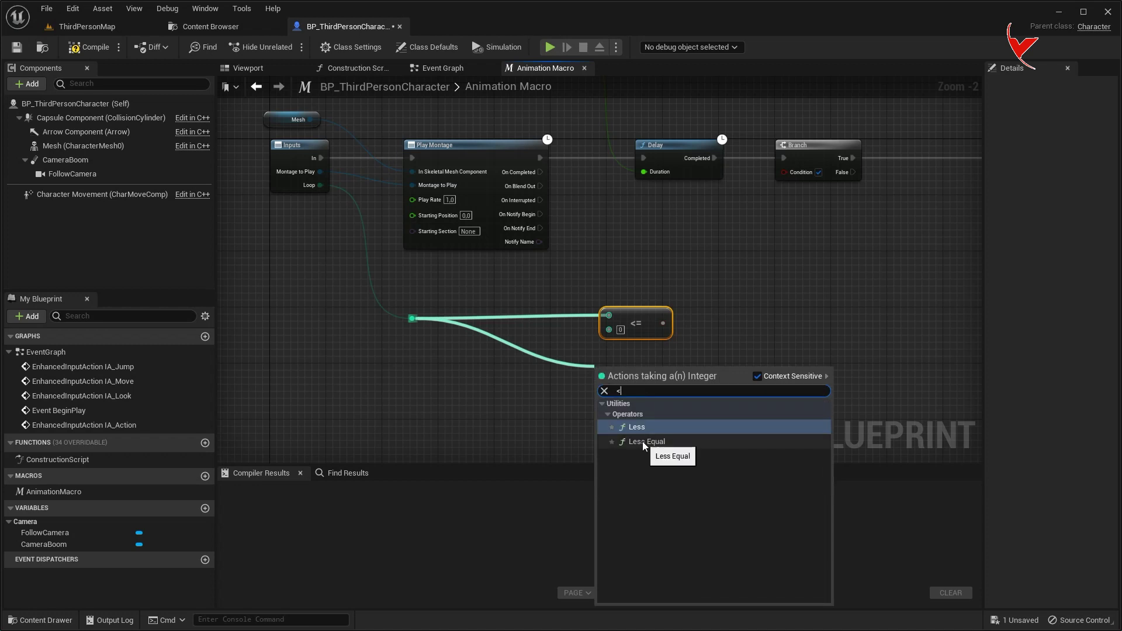
click(643, 442)
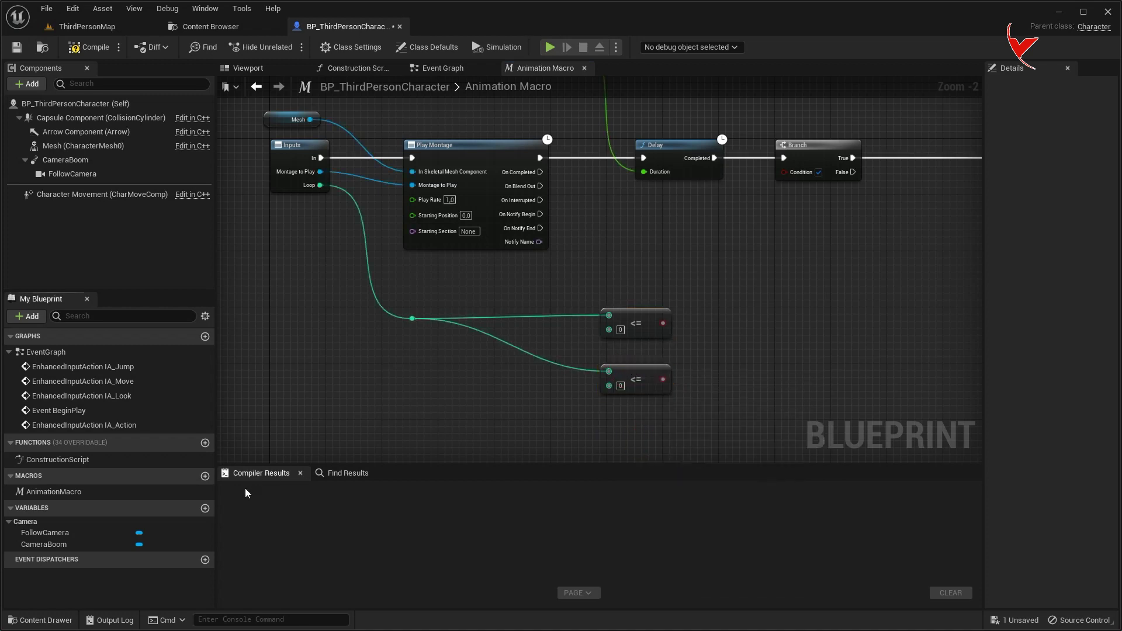
- Create an Integer variable Loop and wire its getter into the lower comparison
click(205, 508)
text(Loop)
key(Return)
click(150, 558)
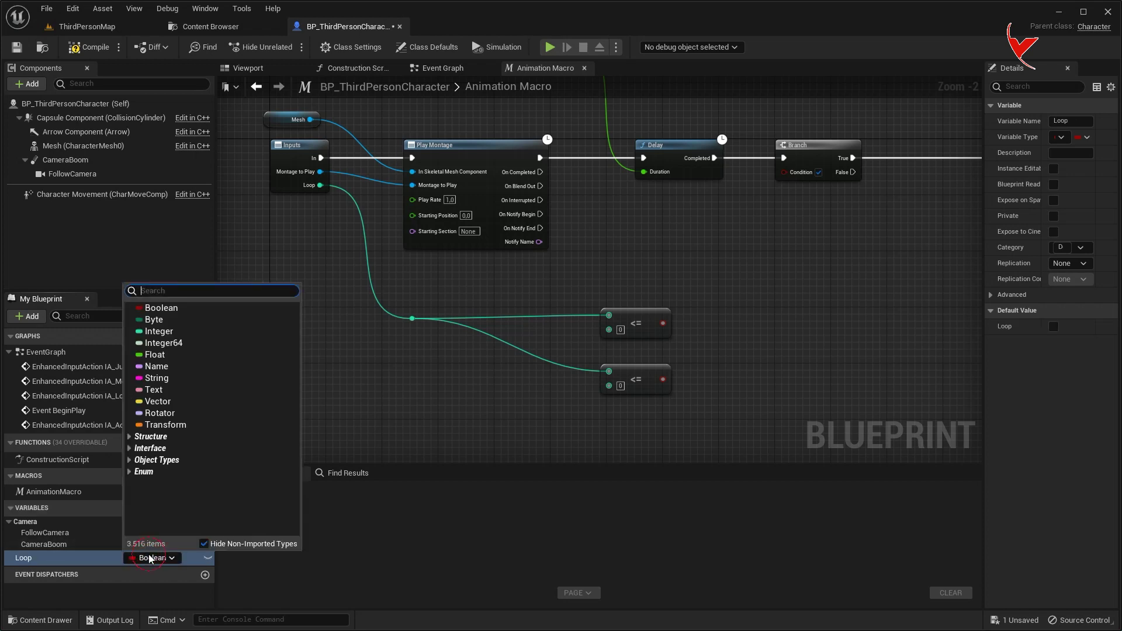
click(160, 334)
drag(64, 559, 458, 393)
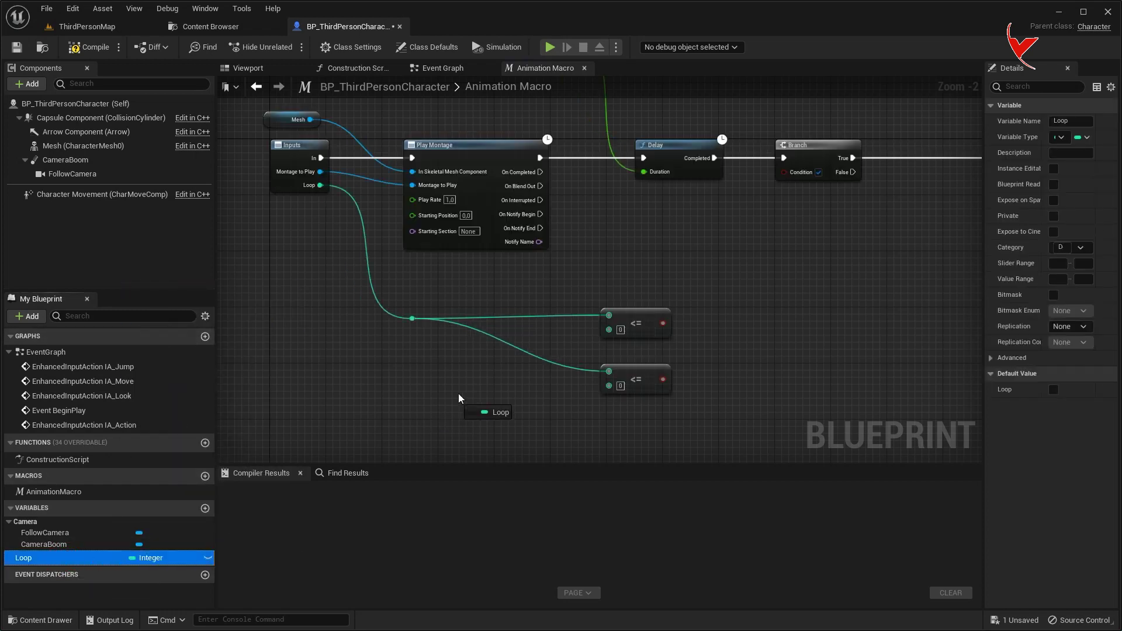
click(515, 412)
drag(534, 393, 608, 385)
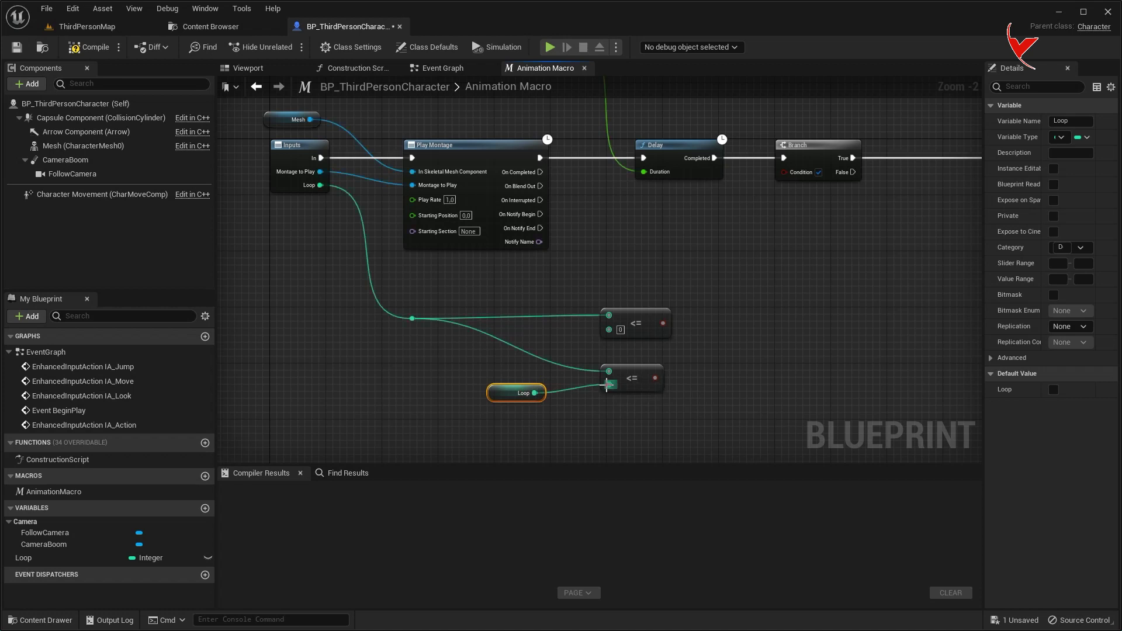
- OR both comparison results into the Branch Condition, then compile and save
right_drag(664, 323, 584, 324)
drag(583, 324, 621, 337)
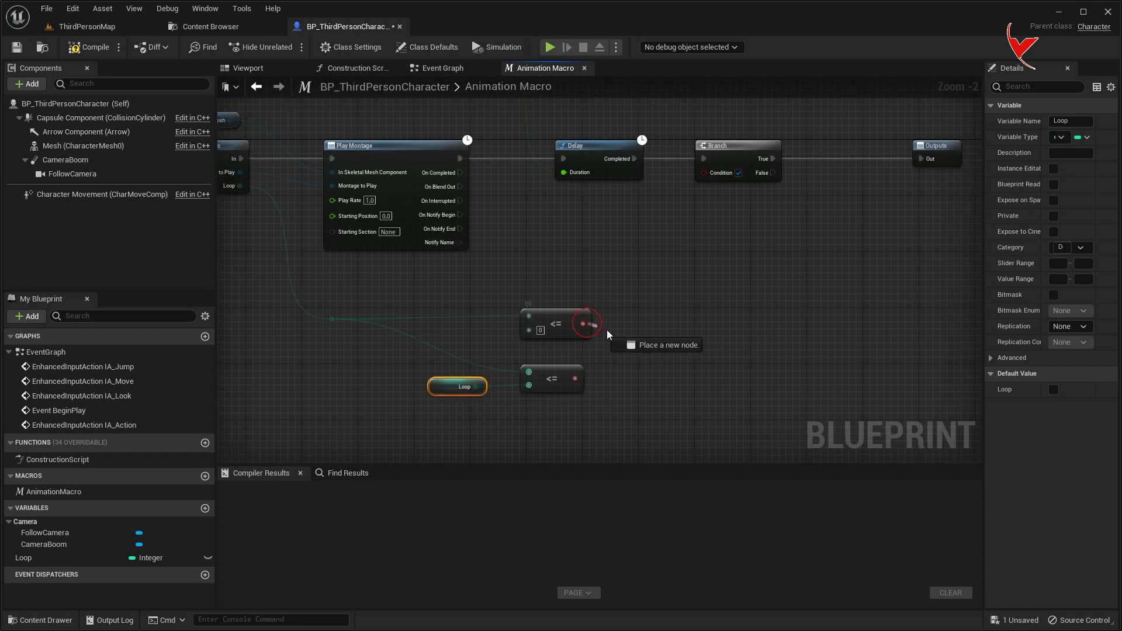
text(or bo)
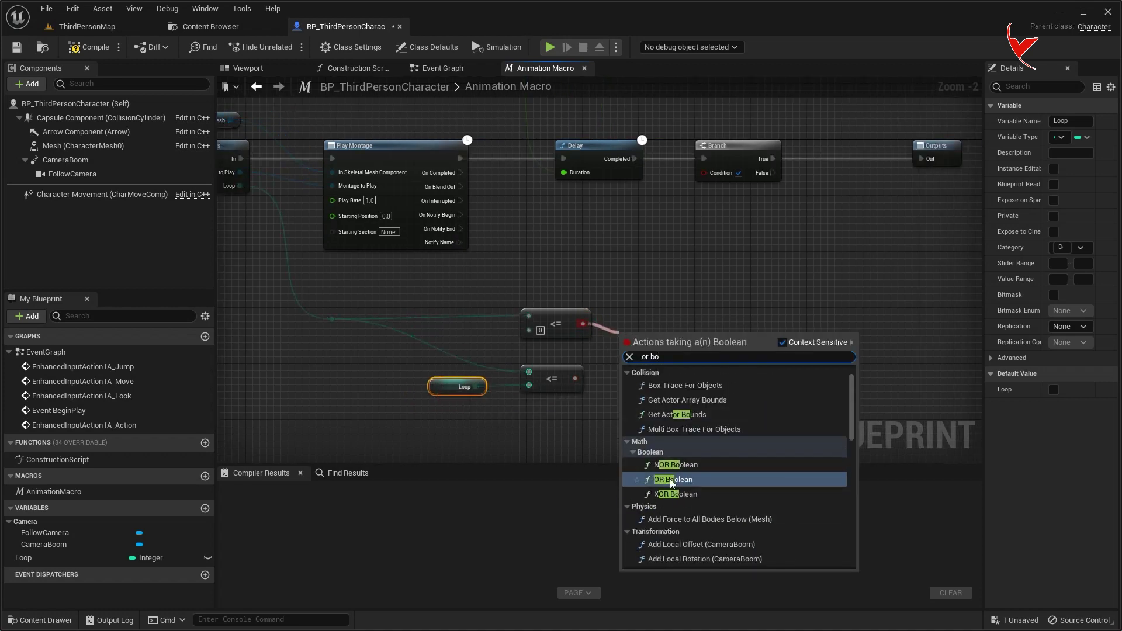
click(671, 480)
drag(677, 335, 702, 177)
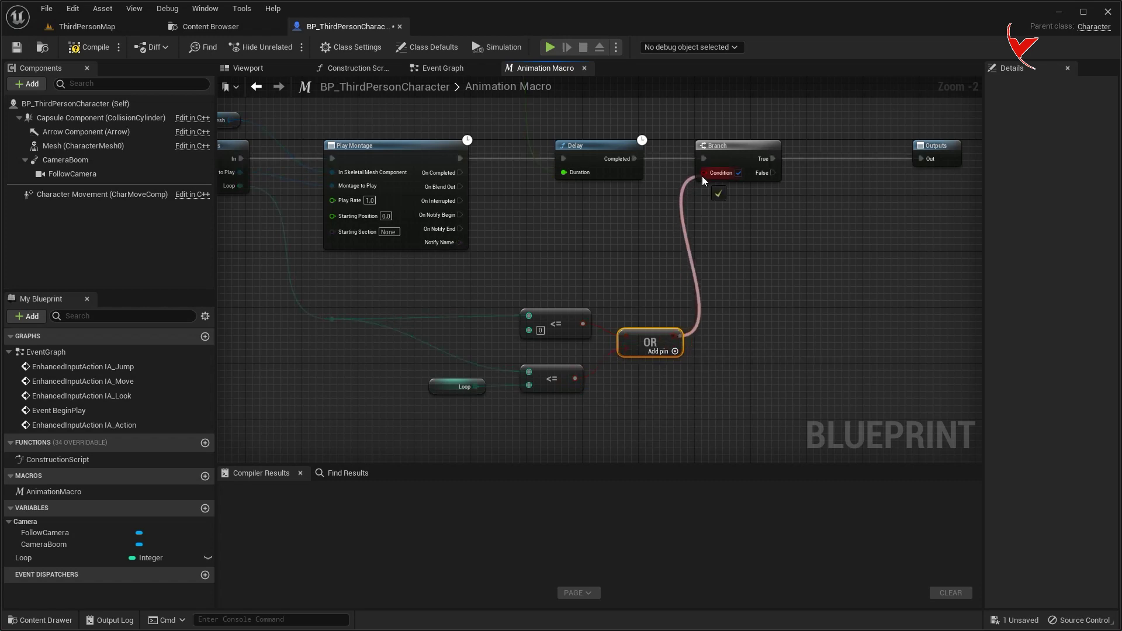
click(89, 46)
click(96, 533)
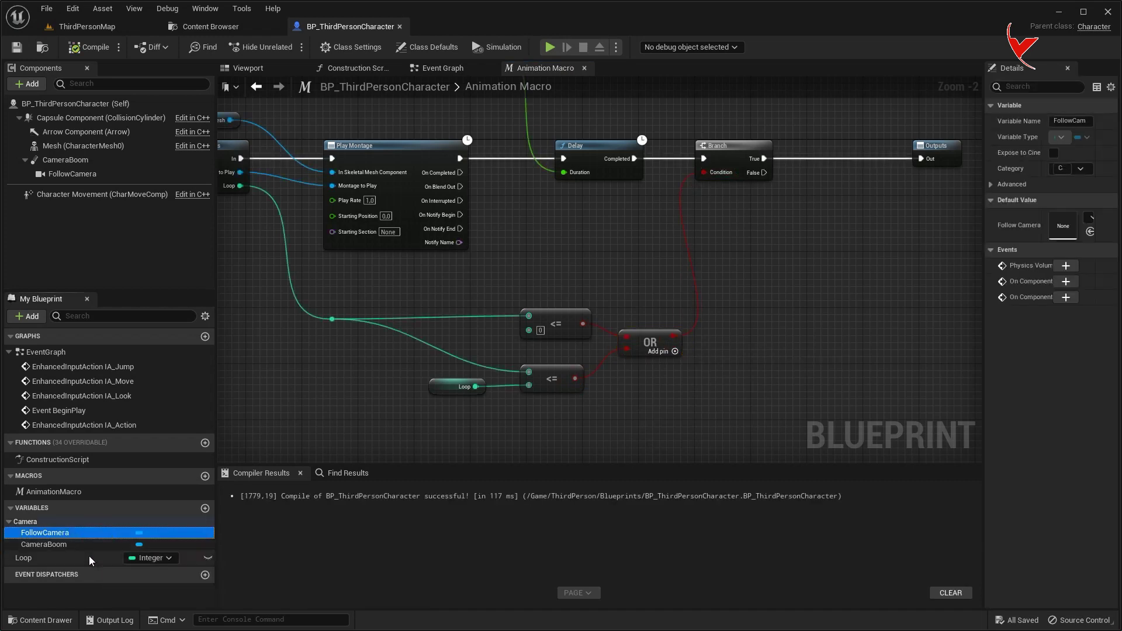
- Add a SET Loop node on the Branch's True path before the Outputs
alt+drag(90, 561, 836, 160)
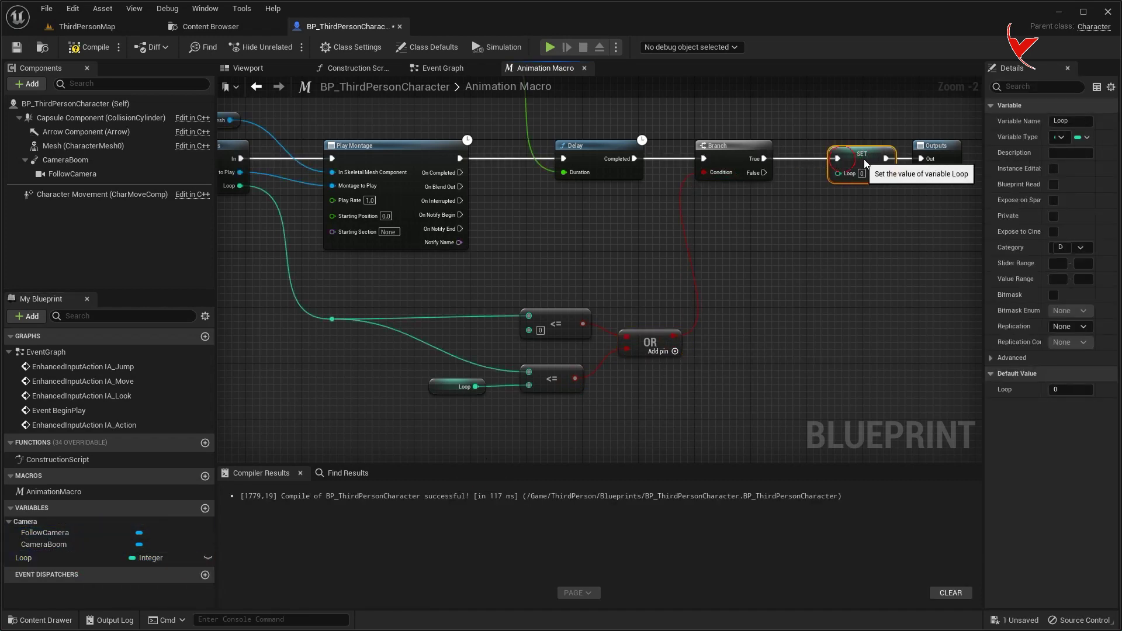
right_drag(865, 163, 734, 174)
drag(725, 164, 787, 165)
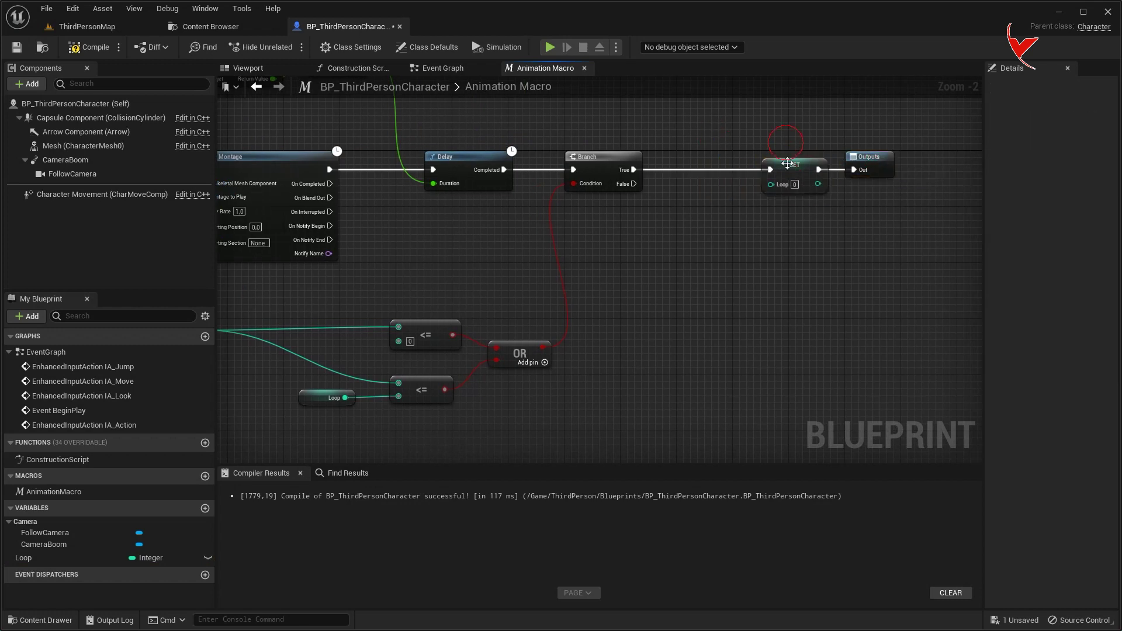
click(787, 165)
right_drag(638, 190, 654, 157)
- Add an Increment Int on the Branch's False path, fed by a Loop getter
drag(651, 153, 684, 190)
text(++)
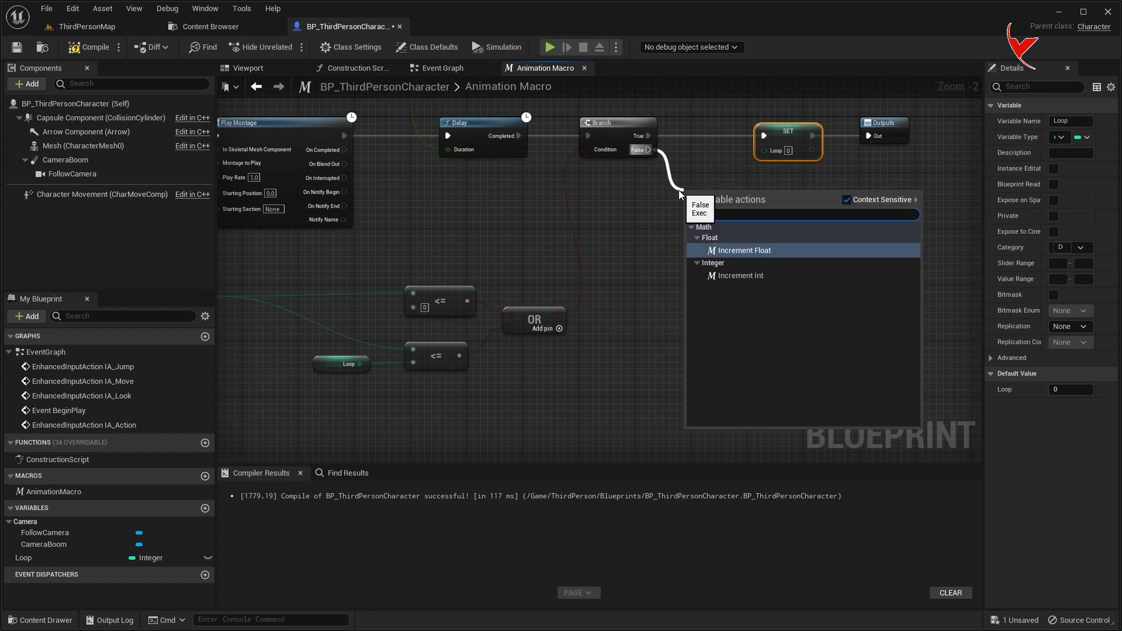
click(735, 275)
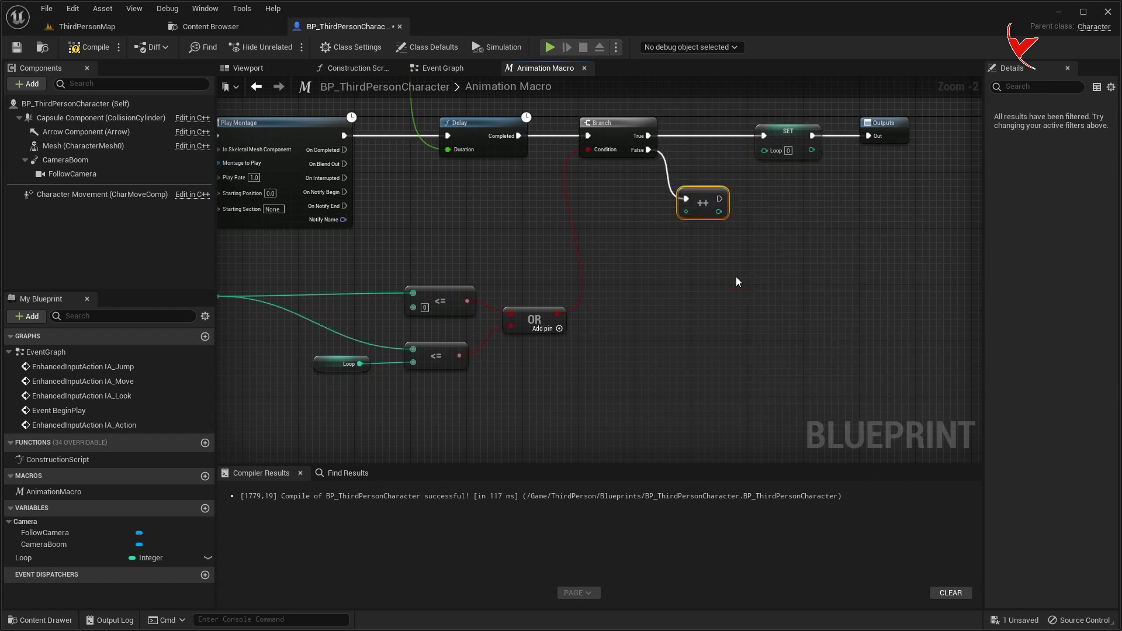
drag(23, 558, 548, 357)
drag(624, 241, 707, 226)
mouse_move(711, 255)
right_down()
mouse_move(686, 310)
mouse_move(769, 332)
right_up()
scroll(769, 332, down, 1)
- Wire the increment back into Play Montage via a reroute below the nodes, and save
drag(794, 290, 322, 221)
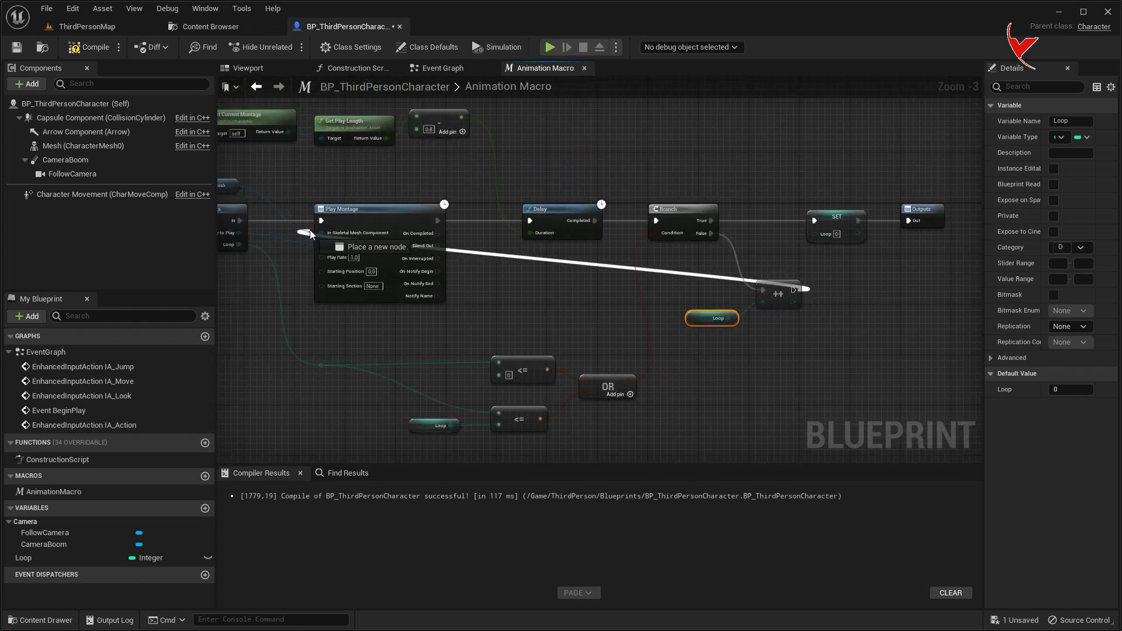
double_click(704, 277)
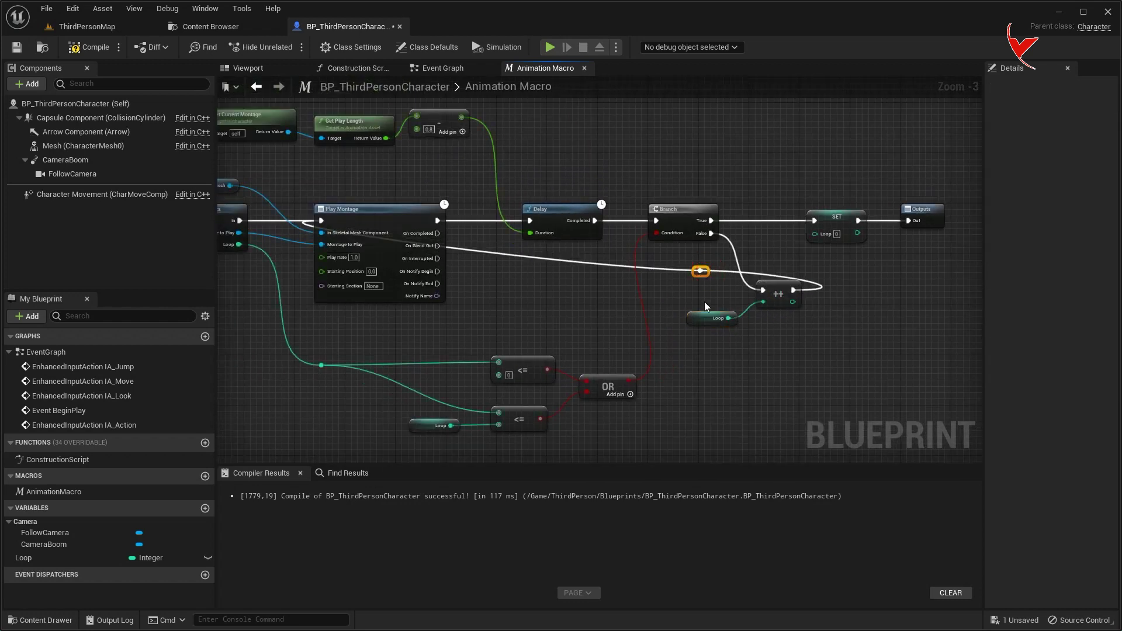
right_drag(717, 293, 757, 240)
drag(745, 225, 791, 408)
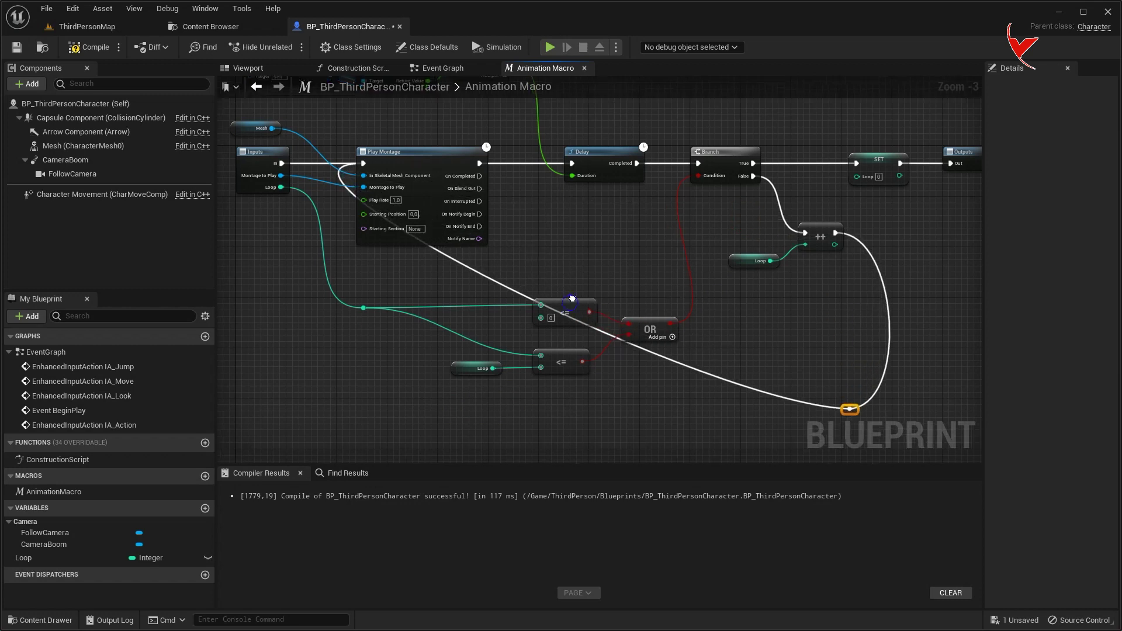
right_drag(469, 271, 553, 227)
drag(552, 226, 466, 371)
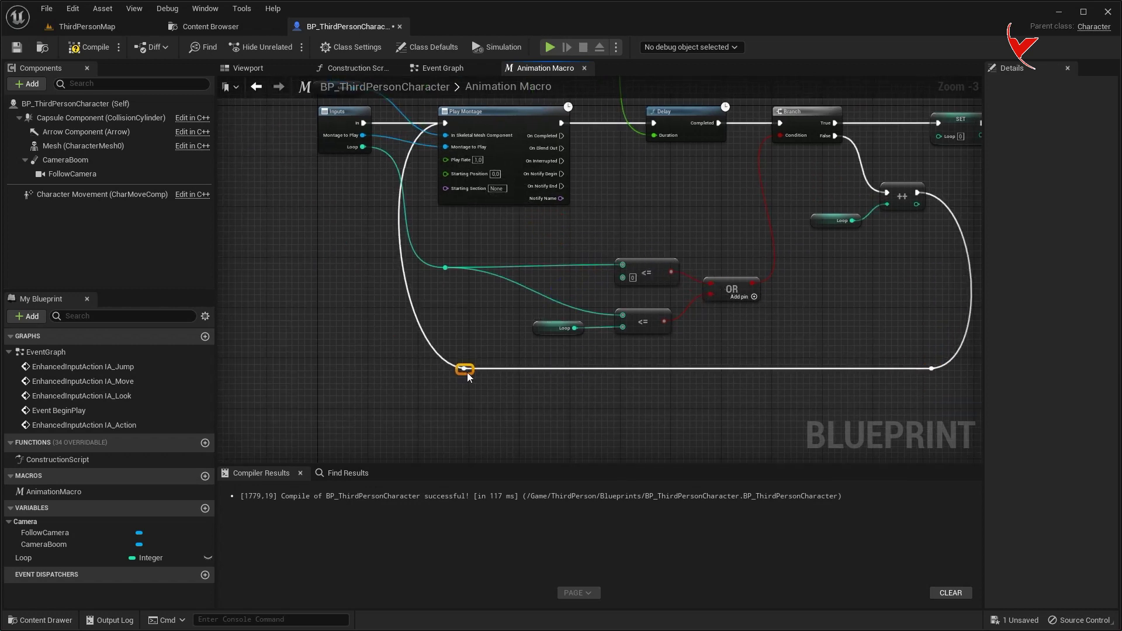
right_drag(683, 337, 520, 366)
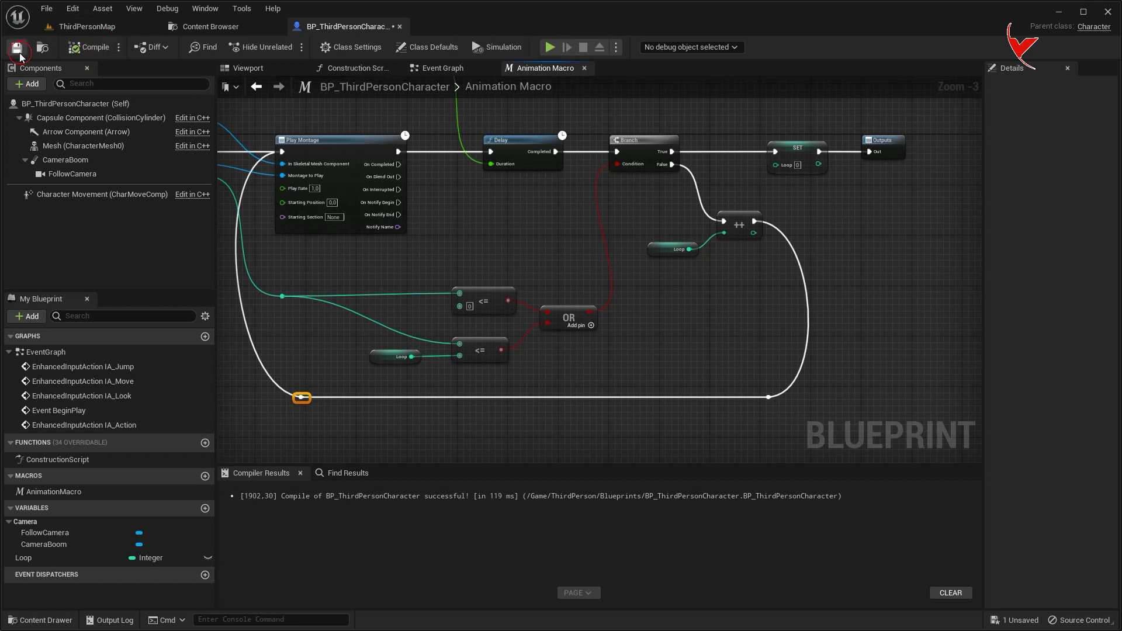
click(87, 26)
- Play-test the character, then return to BP_ThirdPersonCharacter's Event Graph
click(287, 48)
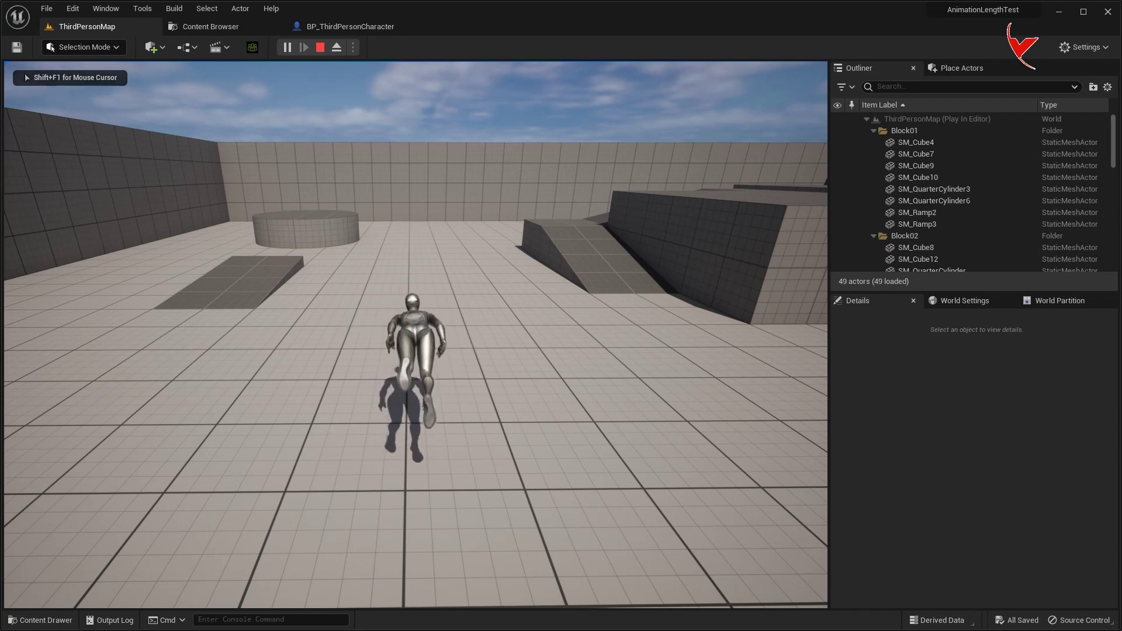
key(shift+F1)
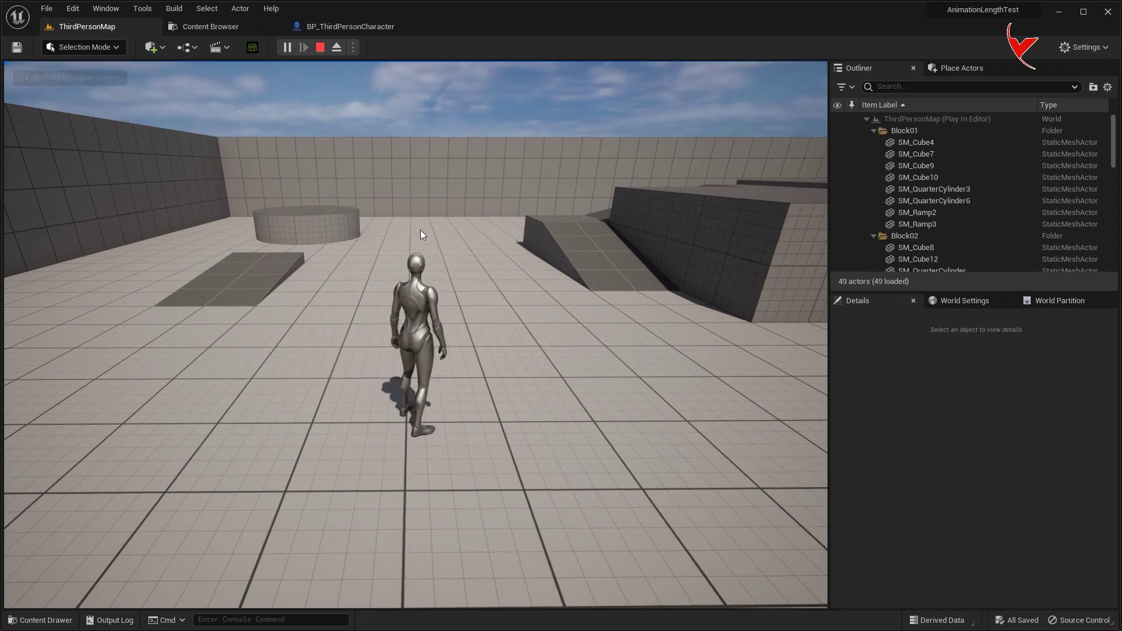
click(356, 25)
click(456, 70)
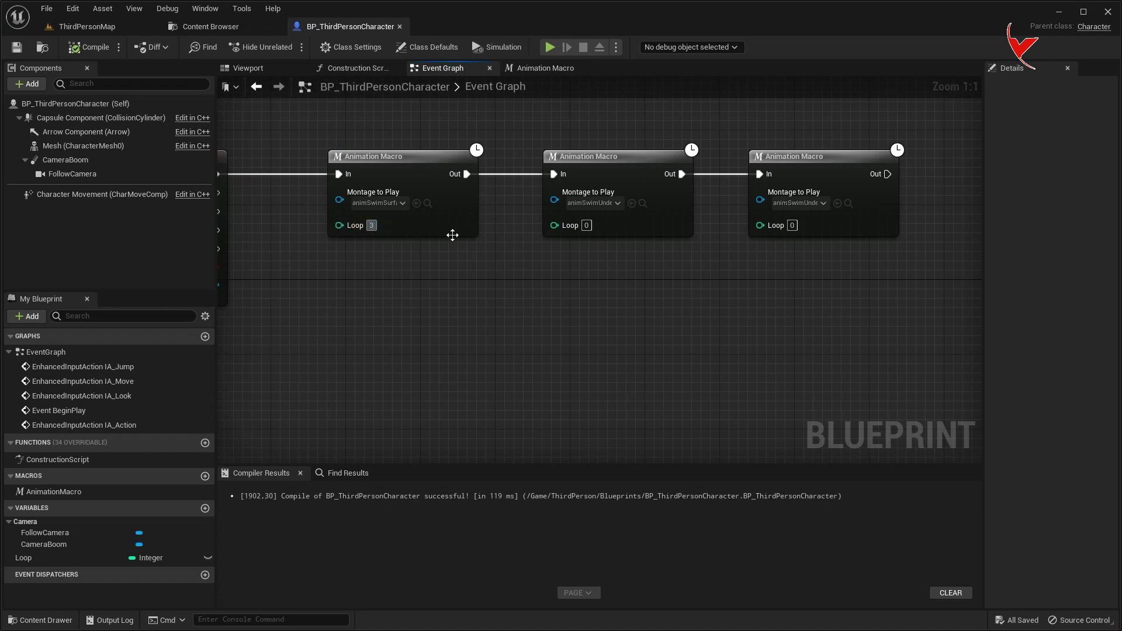
- Recompile the blueprint and run a play-test in ThirdPersonMap
click(98, 50)
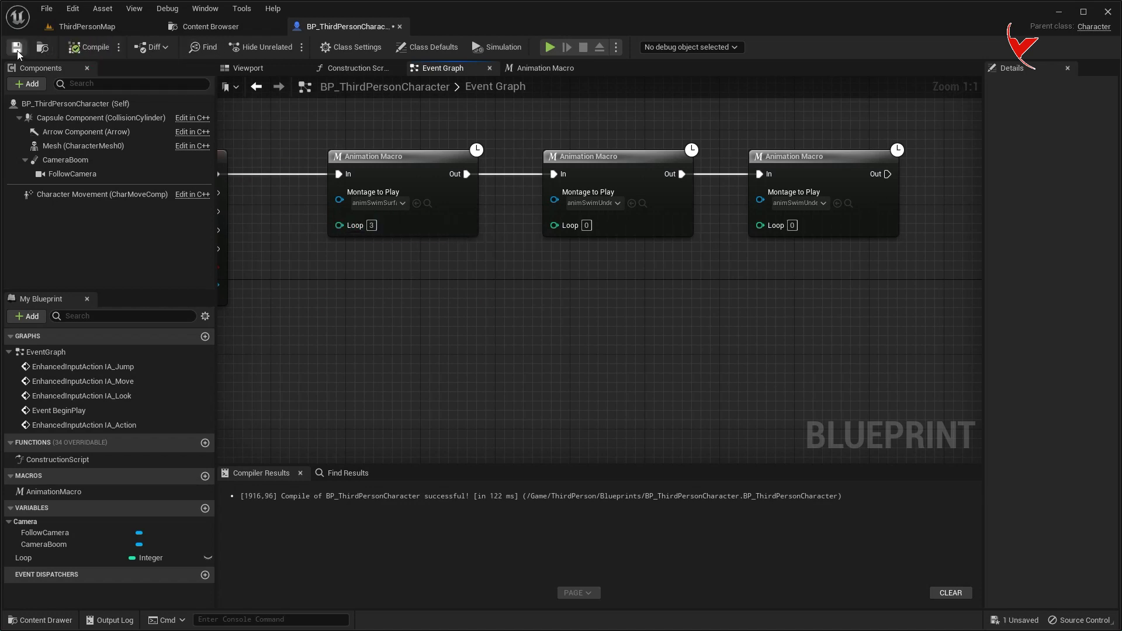
click(88, 27)
click(287, 47)
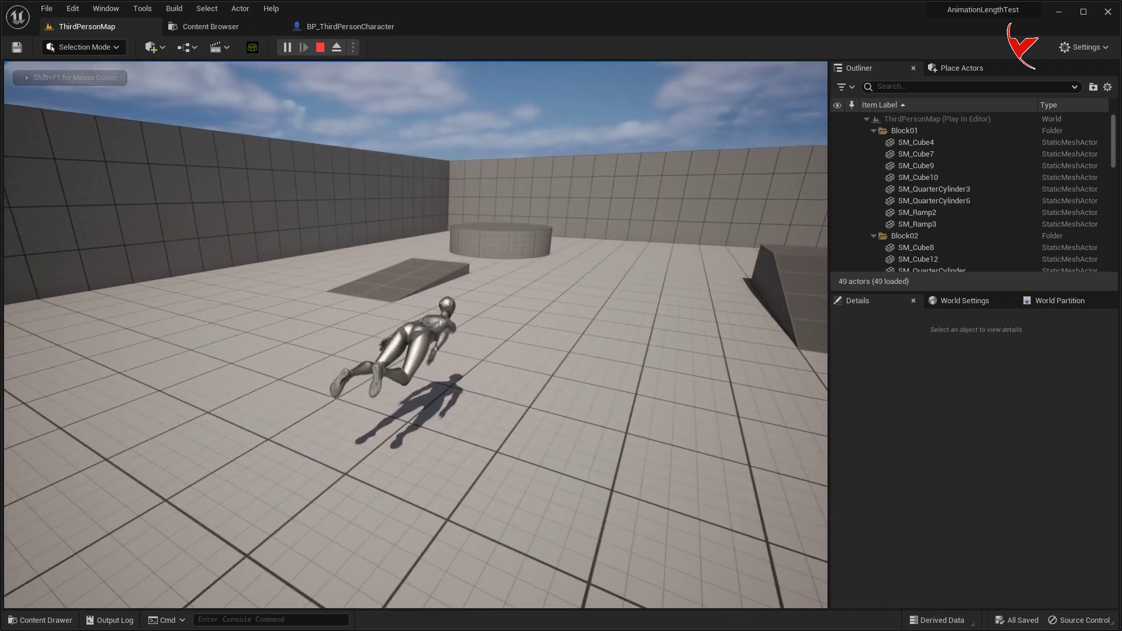
key(Escape)
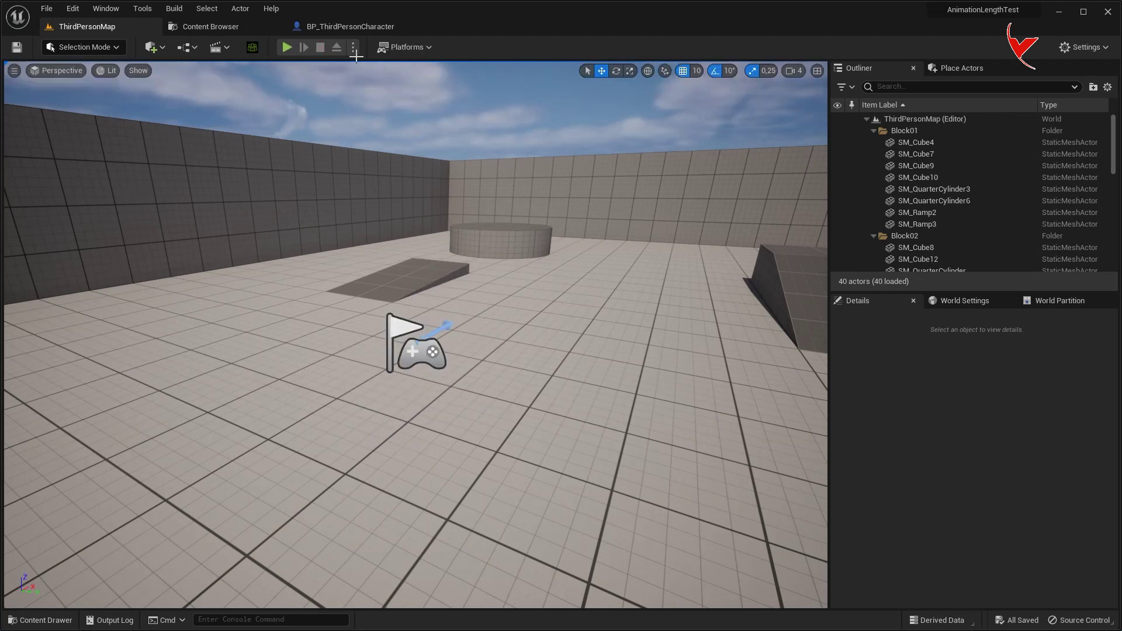
- Return to the Animation Macro graph, framing the play-length subtraction node
click(362, 26)
right_drag(526, 140, 534, 205)
scroll(576, 204, up, 4)
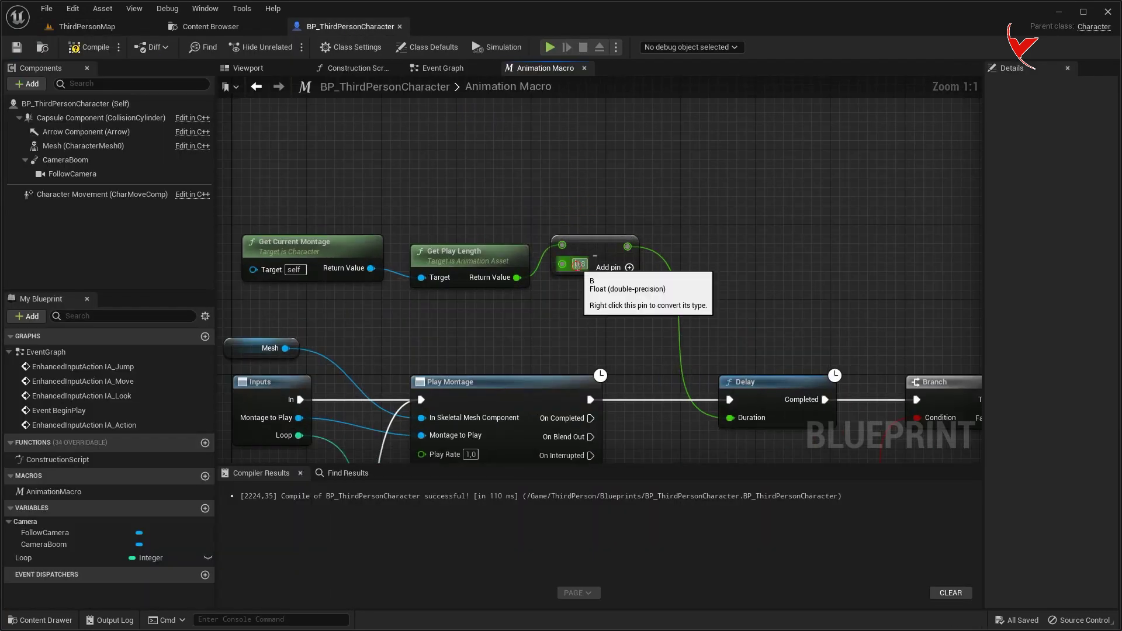
- Change the subtract node's value to 0,7 and start a new play-in-editor session
text(0,7)
key(Return)
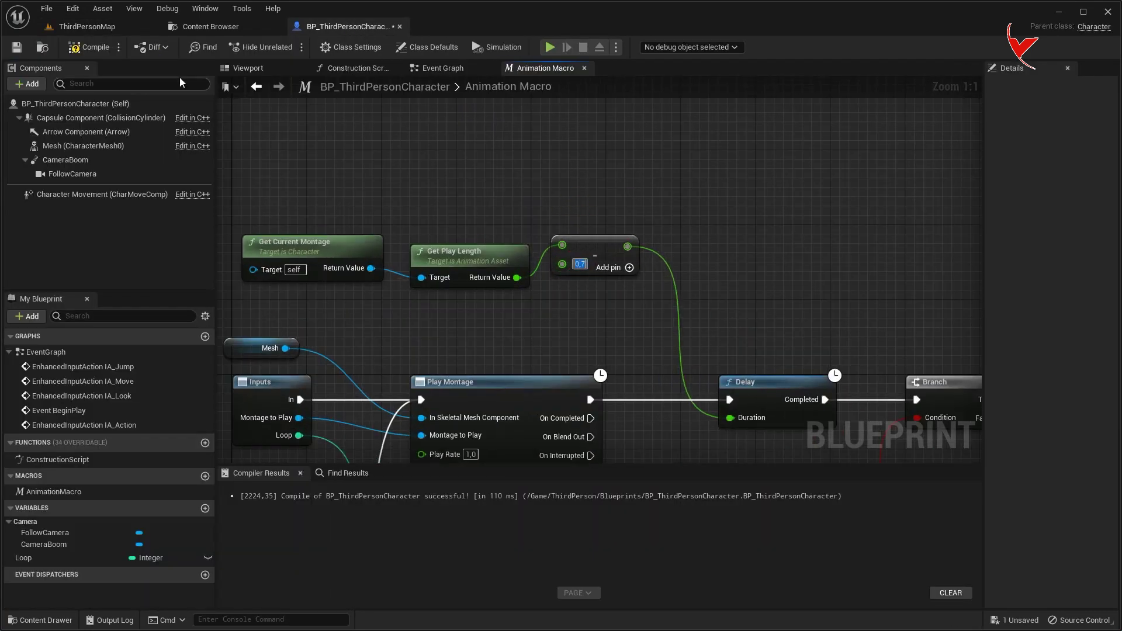
key(alt+p)
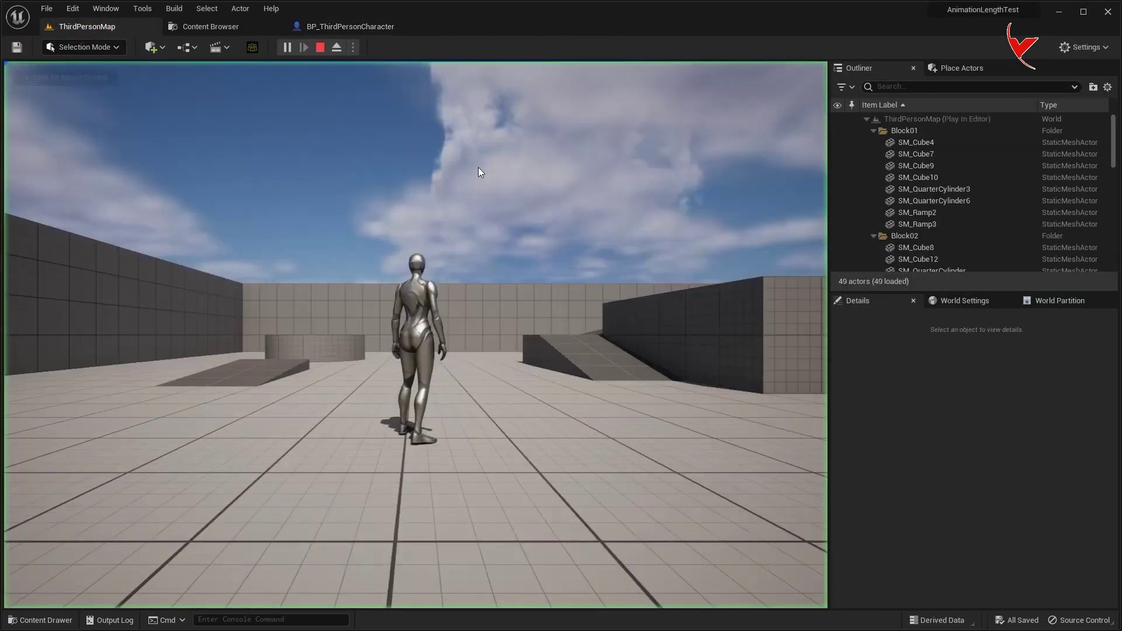